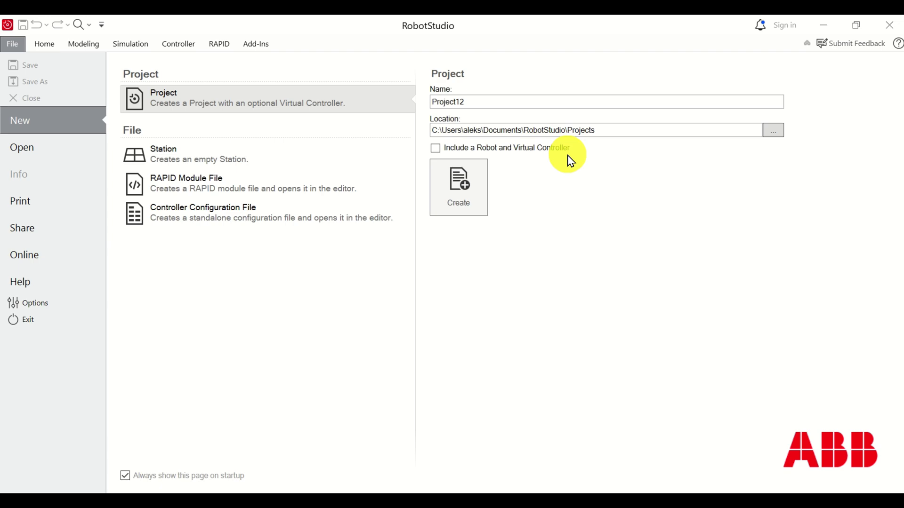
# Create a new project without a robot or virtual controller, and add the IRB 120 robot from the ABB library.
pyautogui.click(469, 193)
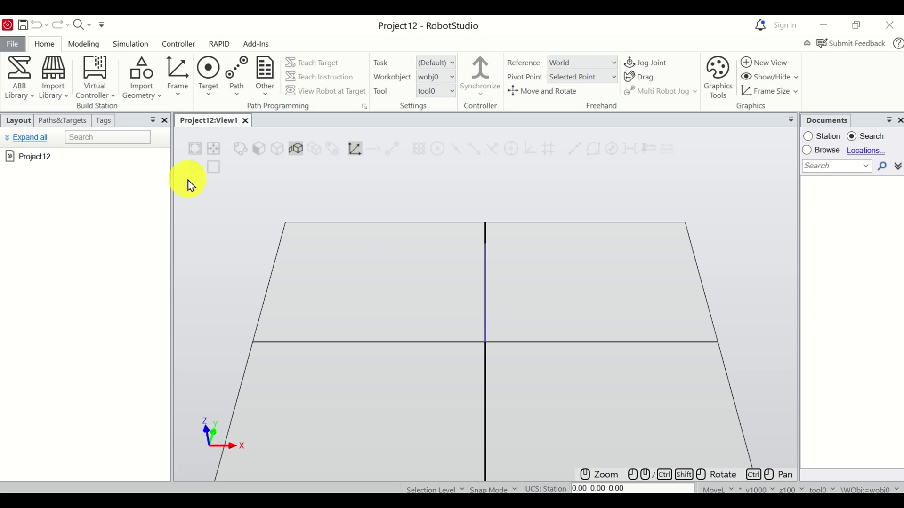
pyautogui.click(31, 96)
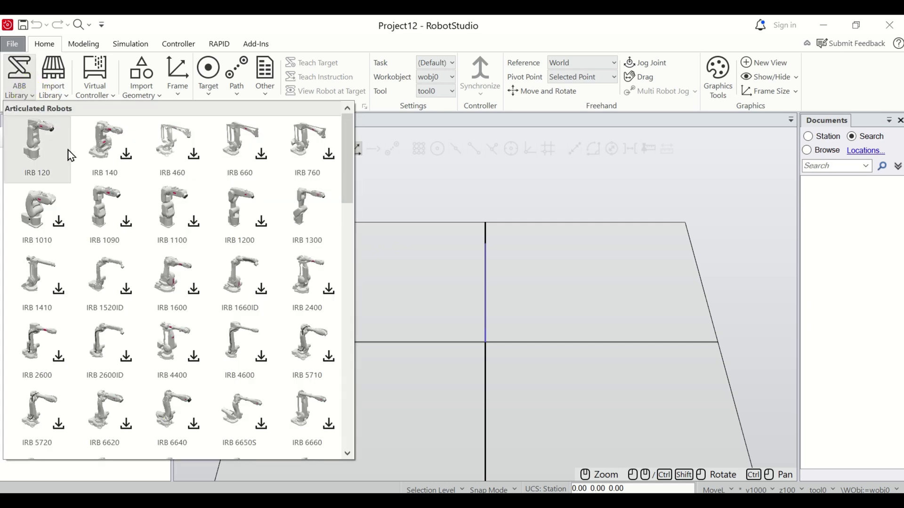
pyautogui.scroll(-10, 306, 283)
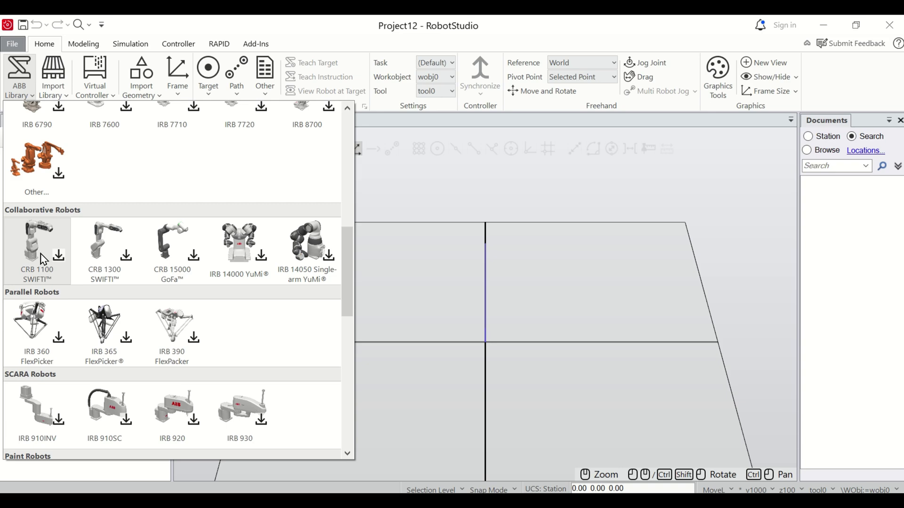
pyautogui.scroll(-5, 61, 258)
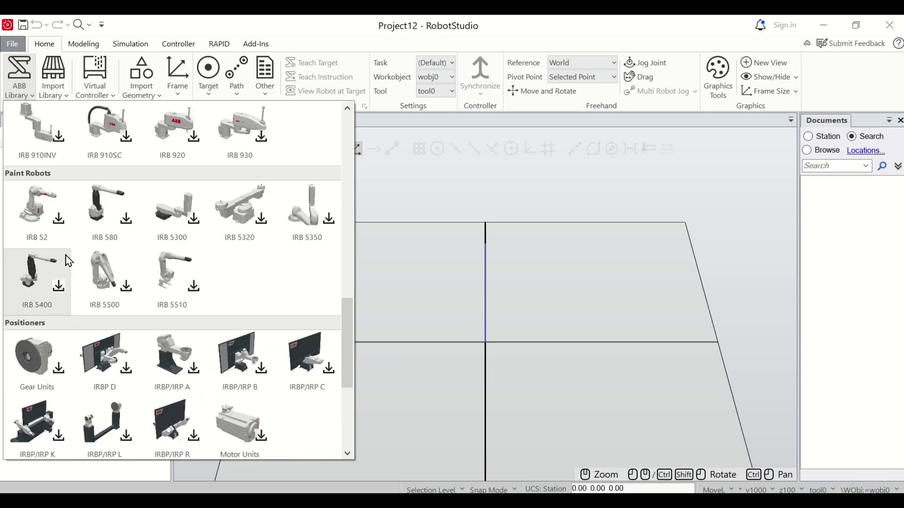
pyautogui.scroll(-3, 71, 258)
pyautogui.scroll(15, 78, 259)
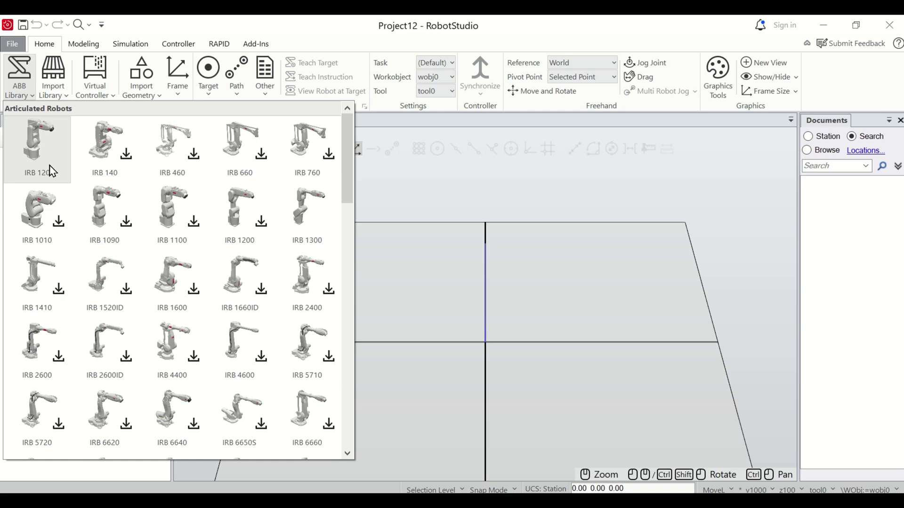
pyautogui.click(50, 152)
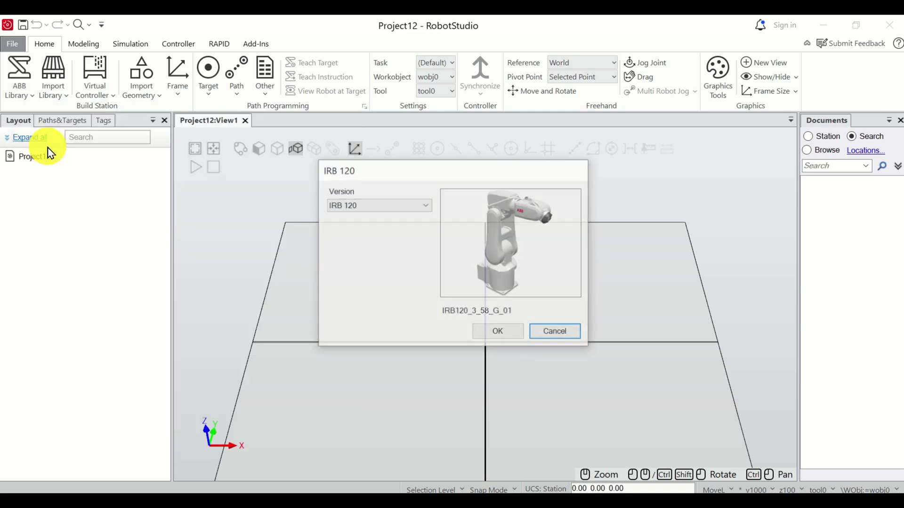
pyautogui.click(500, 333)
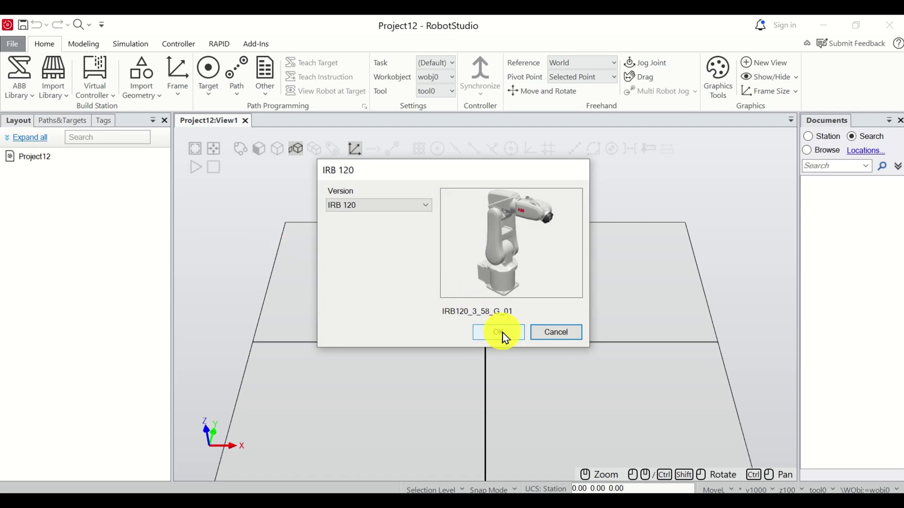
# Examine the IRB 120 robot at different zoom levels and from several viewing angles.
pyautogui.scroll(2, 588, 214)
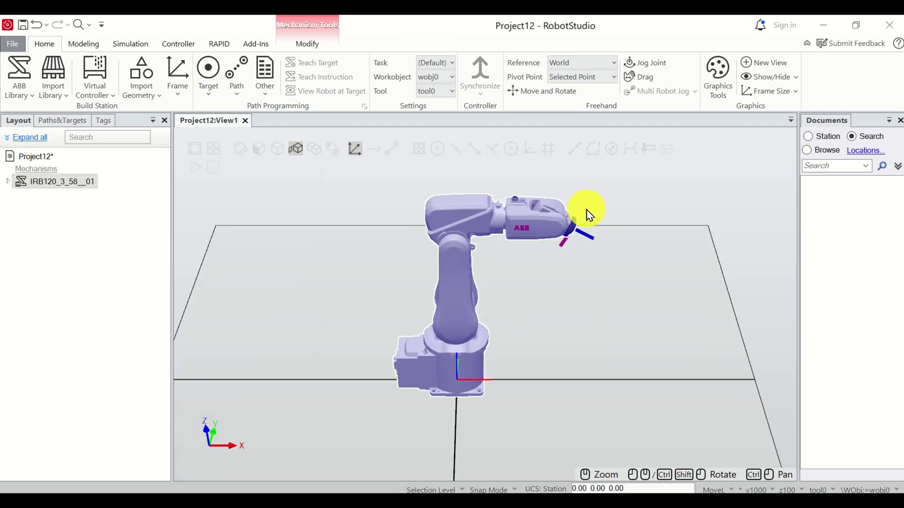
pyautogui.scroll(1, 587, 210)
pyautogui.scroll(-3, 586, 210)
pyautogui.scroll(2, 587, 210)
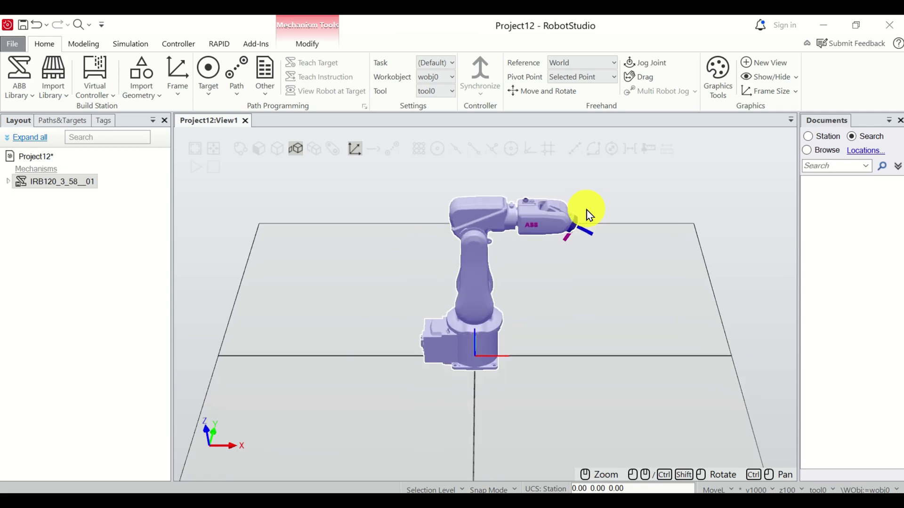
pyautogui.scroll(1, 587, 210)
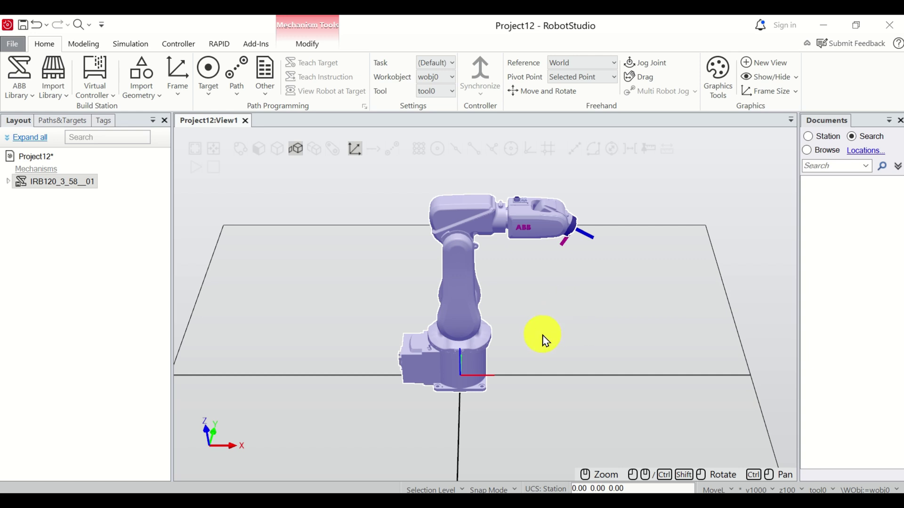
pyautogui.scroll(5, 547, 335)
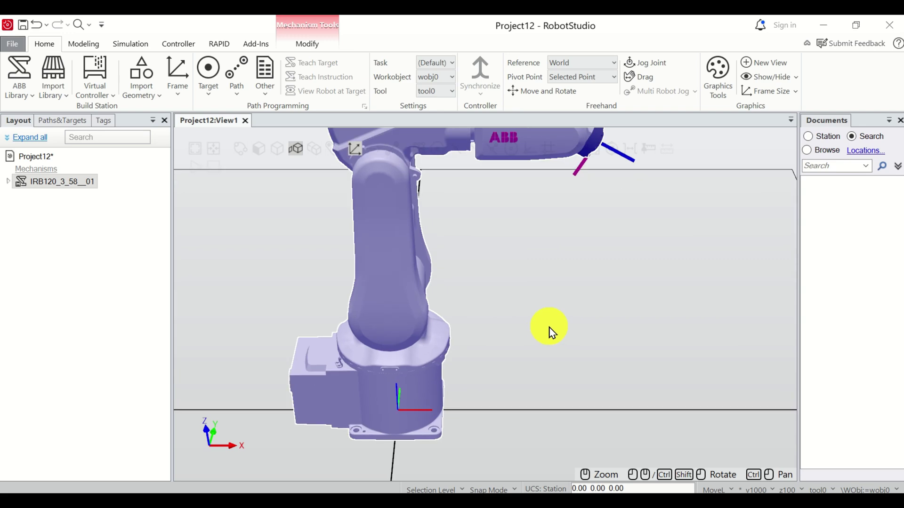
pyautogui.scroll(-5, 550, 335)
pyautogui.scroll(3, 551, 334)
pyautogui.scroll(-3, 553, 334)
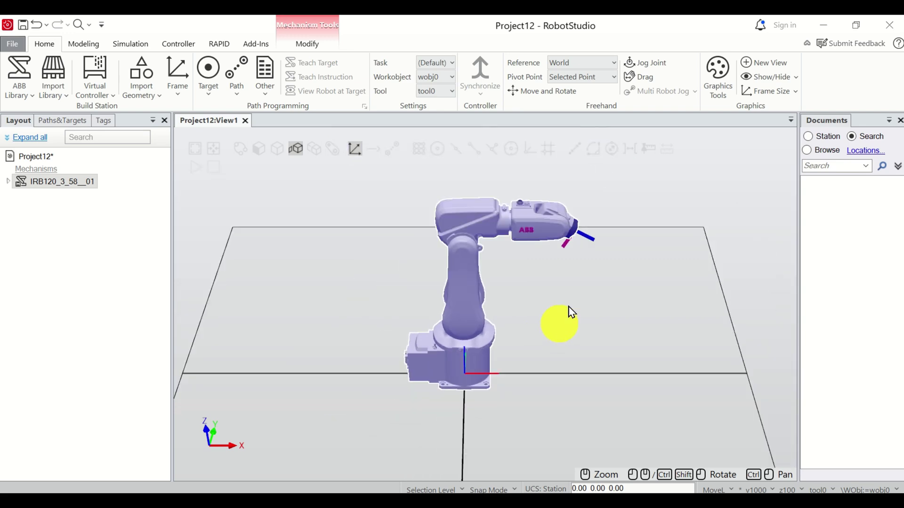
pyautogui.scroll(4, 577, 297)
pyautogui.scroll(-2, 578, 298)
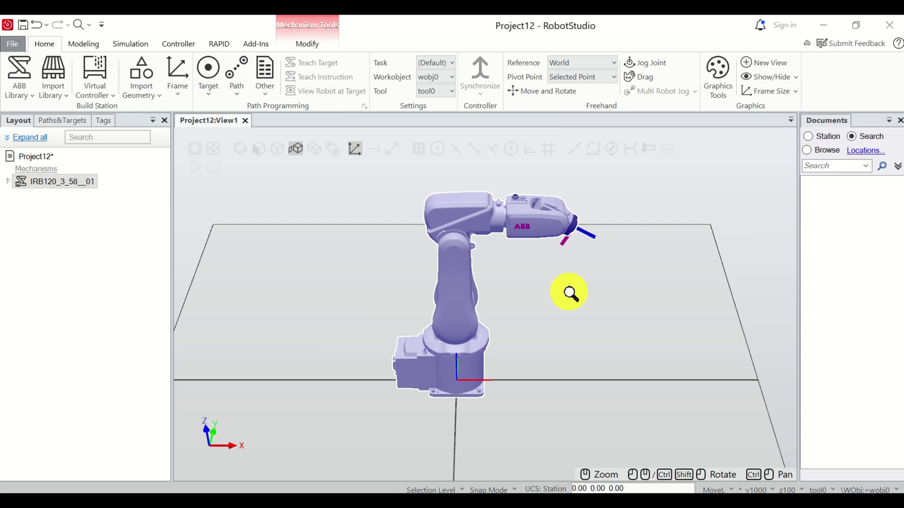
pyautogui.scroll(-3, 567, 295)
pyautogui.scroll(4, 585, 290)
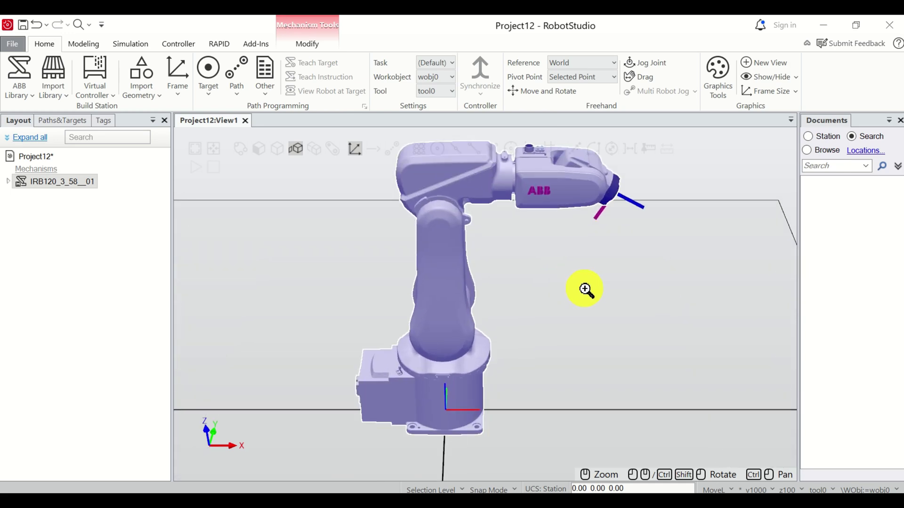
pyautogui.scroll(-2, 576, 292)
pyautogui.scroll(2, 585, 292)
pyautogui.scroll(-2, 575, 296)
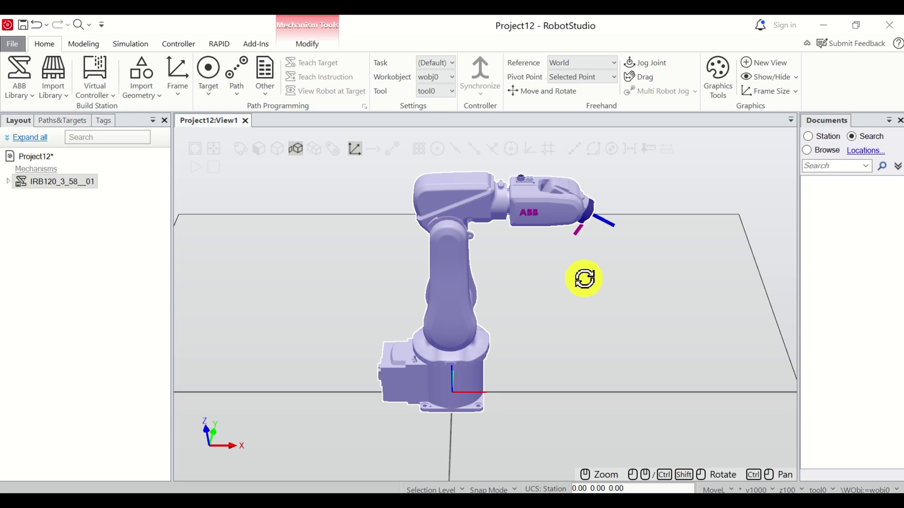
pyautogui.moveTo(584, 278)
pyautogui.keyDown('ctrl'); pyautogui.keyDown('shift'); pyautogui.mouseDown()
pyautogui.moveTo(517, 282)
pyautogui.moveTo(605, 265)
pyautogui.moveTo(557, 284)
pyautogui.moveTo(500, 288)
pyautogui.moveTo(583, 276)
pyautogui.moveTo(583, 287)
pyautogui.mouseUp(); pyautogui.keyUp('shift'); pyautogui.keyUp('ctrl')
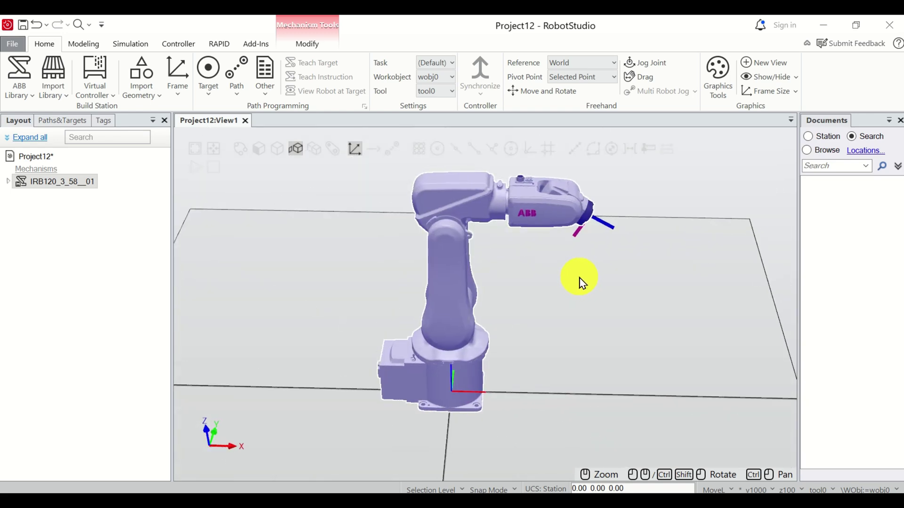
pyautogui.keyDown('ctrl'); pyautogui.keyDown('shift'); pyautogui.moveTo(579, 277); pyautogui.dragTo(529, 284); pyautogui.keyUp('shift'); pyautogui.keyUp('ctrl')
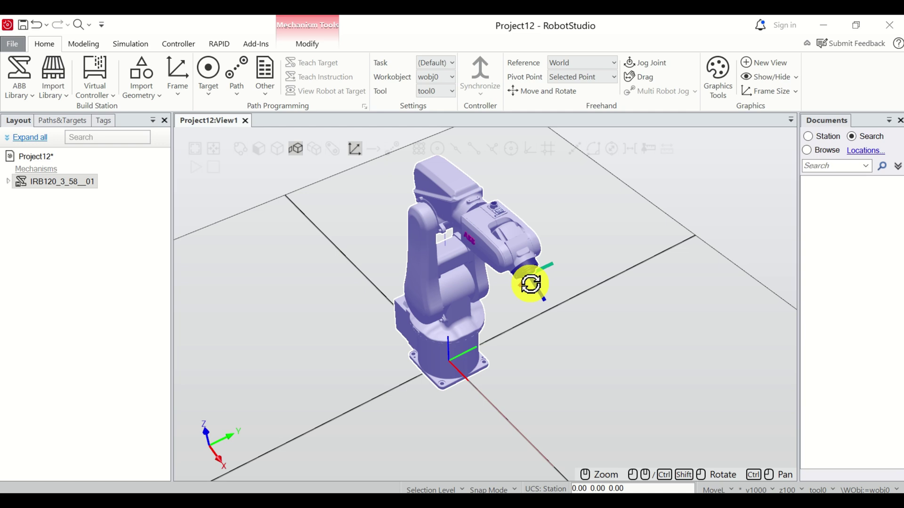
pyautogui.click(563, 313)
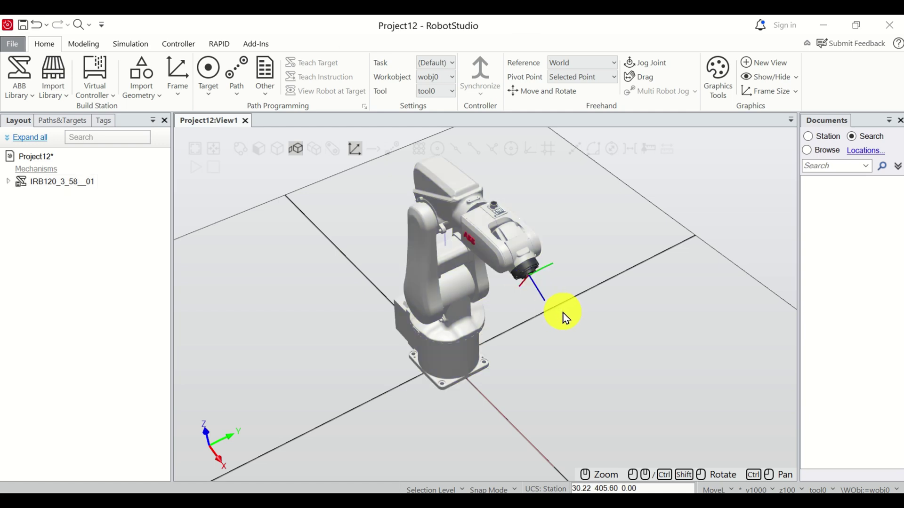
pyautogui.keyDown('ctrl'); pyautogui.moveTo(504, 316); pyautogui.dragTo(565, 334); pyautogui.keyUp('ctrl')
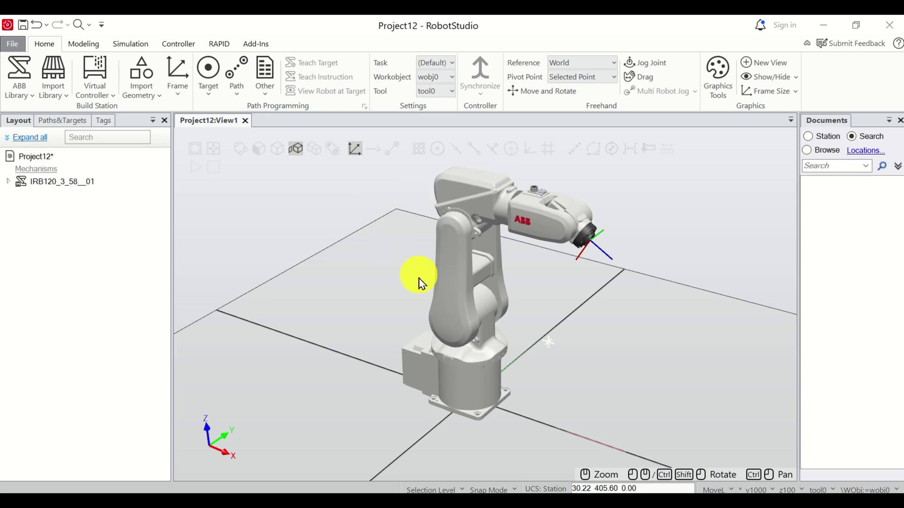
# Create virtual controller Controller1 from the layout, with the IRB 120 mechanism and RobotWare 6.15.07.00.
pyautogui.click(109, 96)
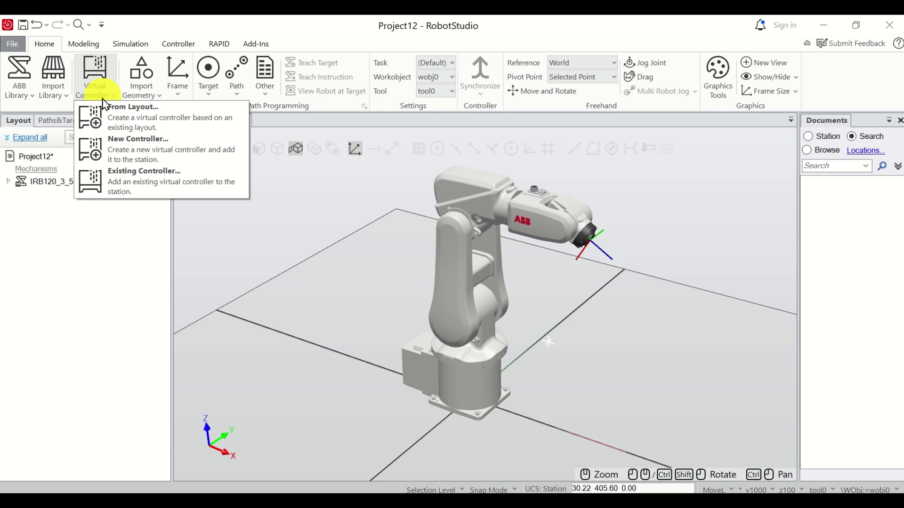
pyautogui.click(144, 129)
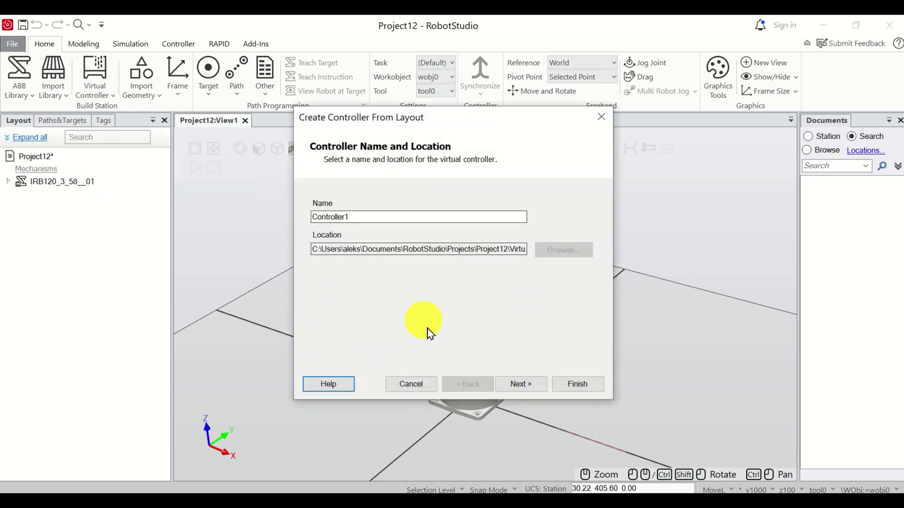
pyautogui.click(519, 384)
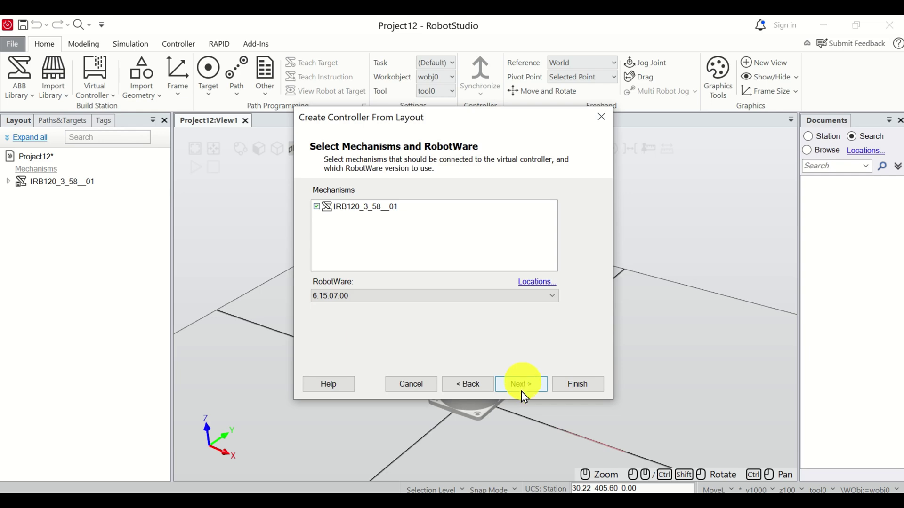
pyautogui.click(523, 387)
pyautogui.click(523, 387)
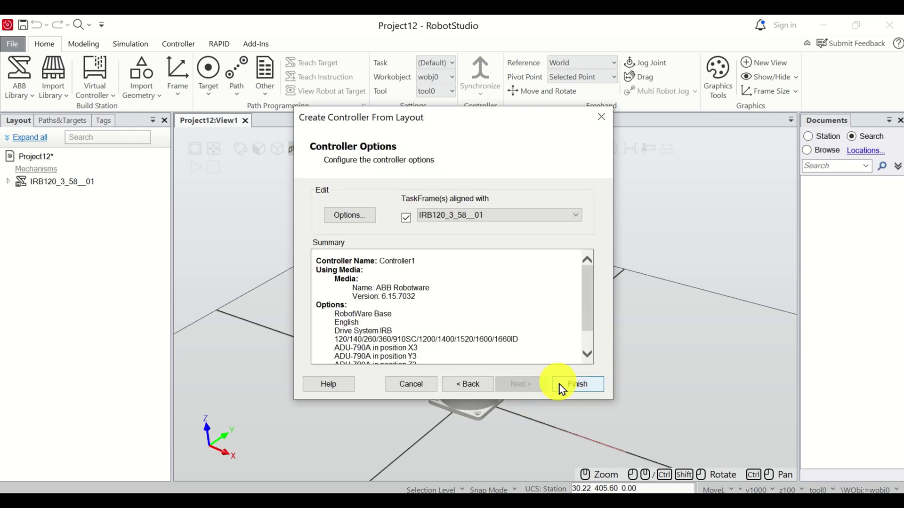
pyautogui.click(579, 385)
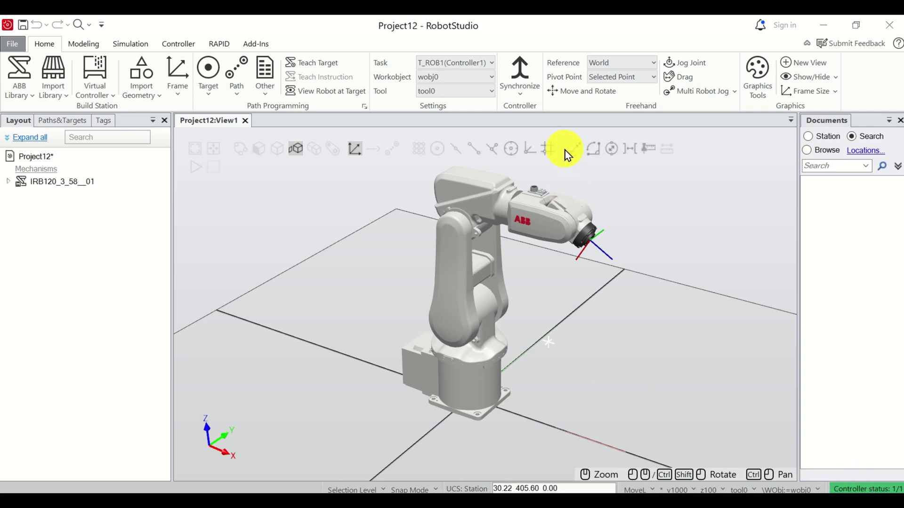
# Jog the robot's first three joints freehand by moving Link1, Link2 and Link3 slightly.
pyautogui.click(692, 63)
pyautogui.click(473, 363)
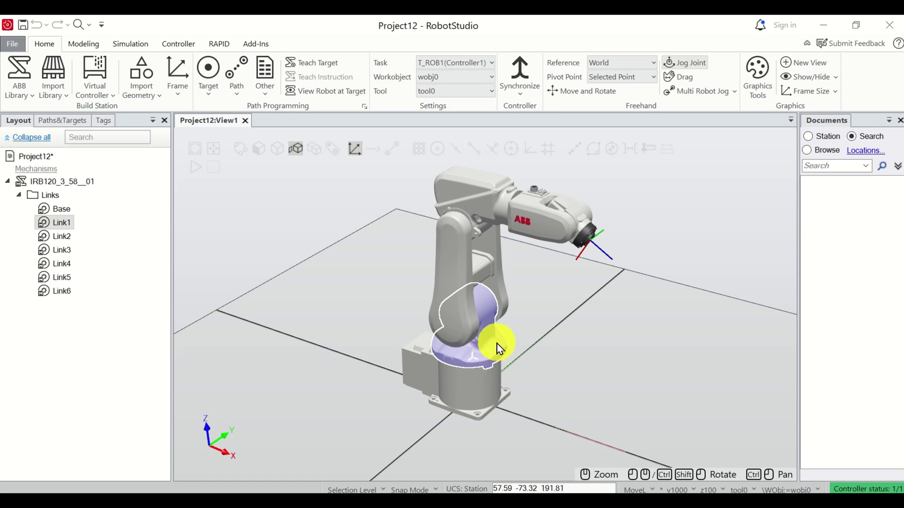
pyautogui.moveTo(497, 348); pyautogui.dragTo(480, 335)
pyautogui.moveTo(453, 266)
pyautogui.mouseDown()
pyautogui.moveTo(469, 236)
pyautogui.moveTo(459, 230)
pyautogui.moveTo(490, 288)
pyautogui.moveTo(439, 250)
pyautogui.moveTo(484, 282)
pyautogui.moveTo(468, 279)
pyautogui.moveTo(480, 292)
pyautogui.moveTo(460, 252)
pyautogui.mouseUp()
pyautogui.moveTo(468, 194)
pyautogui.mouseDown()
pyautogui.moveTo(474, 204)
pyautogui.moveTo(458, 183)
pyautogui.moveTo(484, 221)
pyautogui.moveTo(438, 183)
pyautogui.moveTo(476, 212)
pyautogui.moveTo(452, 192)
pyautogui.moveTo(466, 211)
pyautogui.mouseUp()
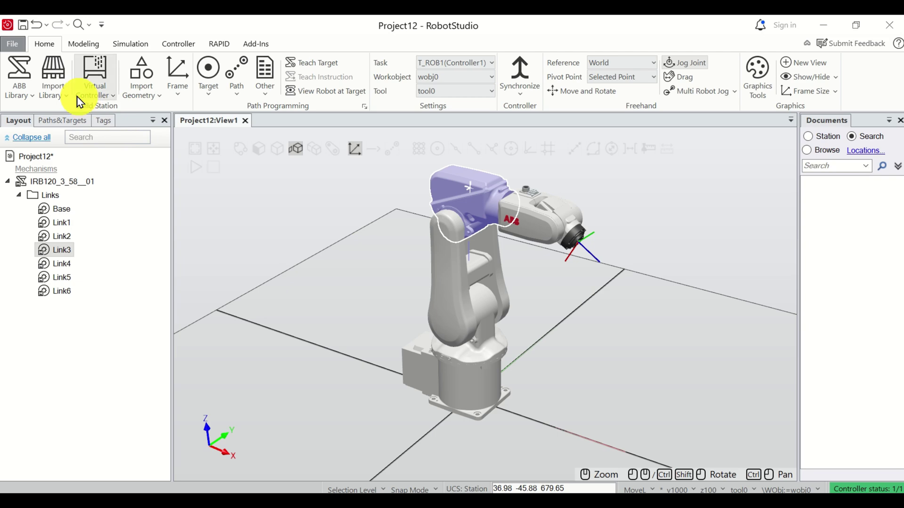
# Import the myTool component from the Training Objects library into the station.
pyautogui.click(61, 100)
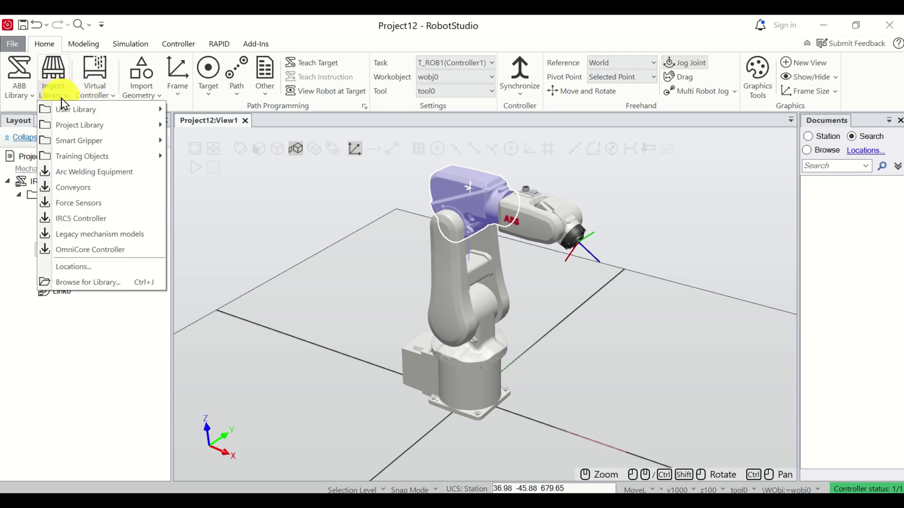
pyautogui.moveTo(109, 162)
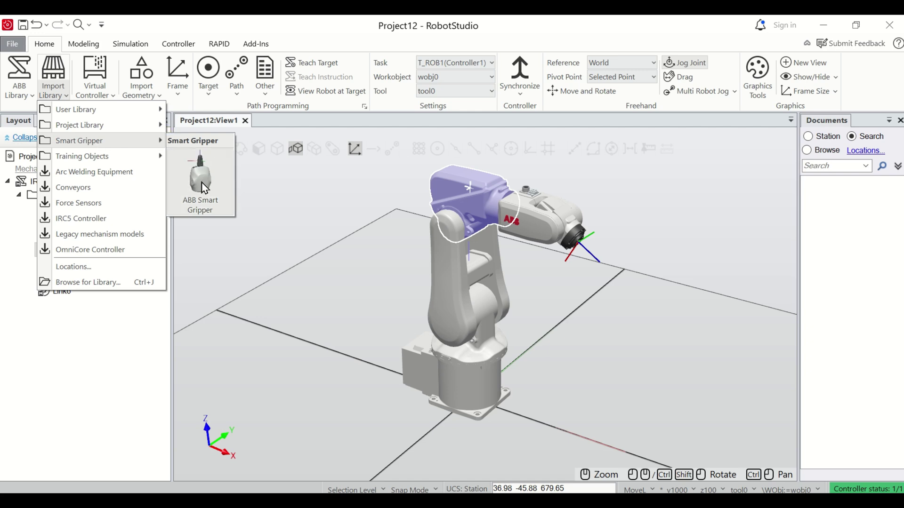
pyautogui.moveTo(121, 160)
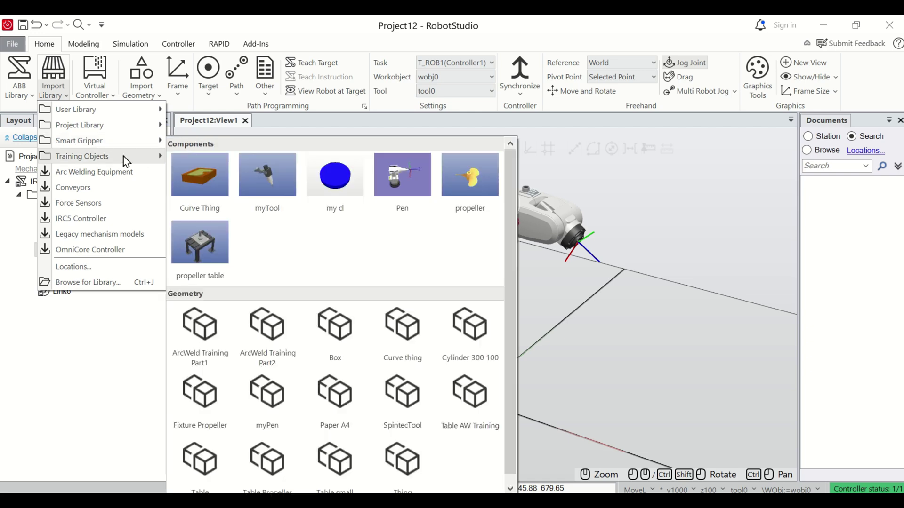
pyautogui.click(257, 177)
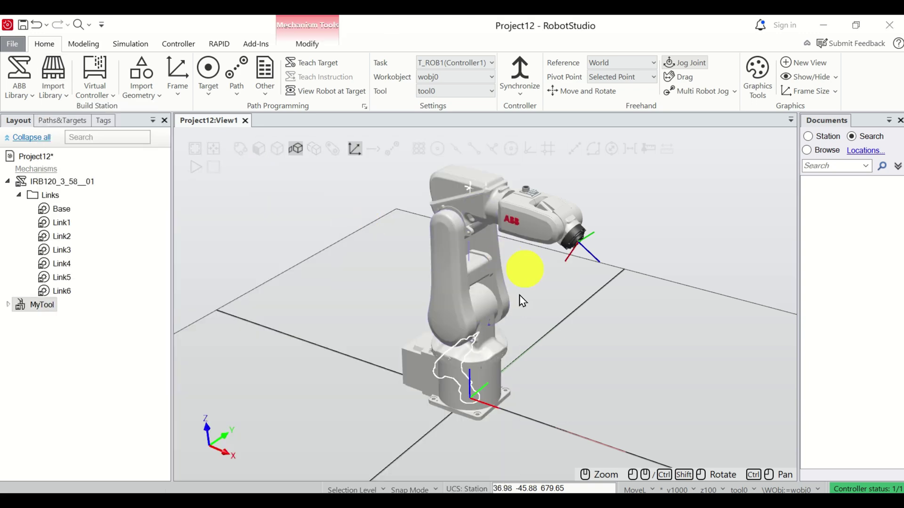
# Attach MyTool to the IRB120_3_58__01 (T_ROB1) robot and update the tool's position.
pyautogui.scroll(3, 444, 392)
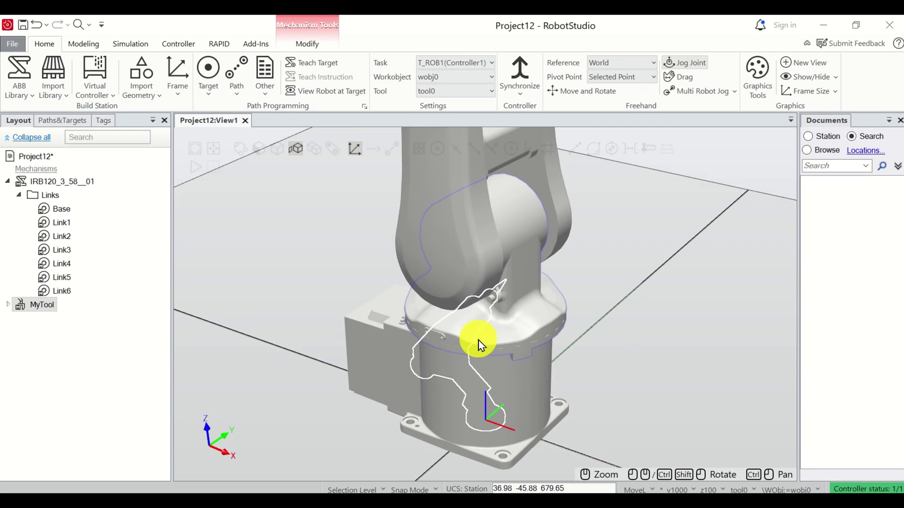
pyautogui.scroll(-2, 480, 346)
pyautogui.scroll(3, 479, 346)
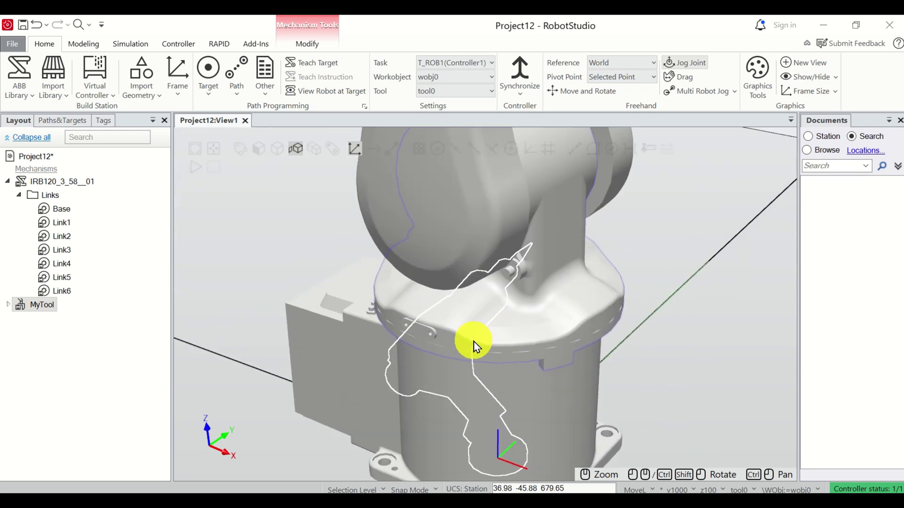
pyautogui.scroll(-2, 476, 346)
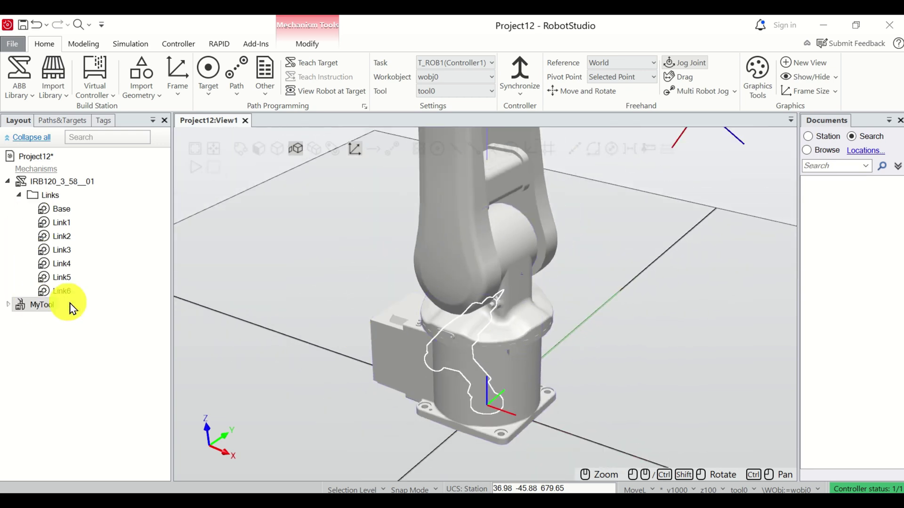
pyautogui.click(40, 306)
pyautogui.scroll(-3, 476, 309)
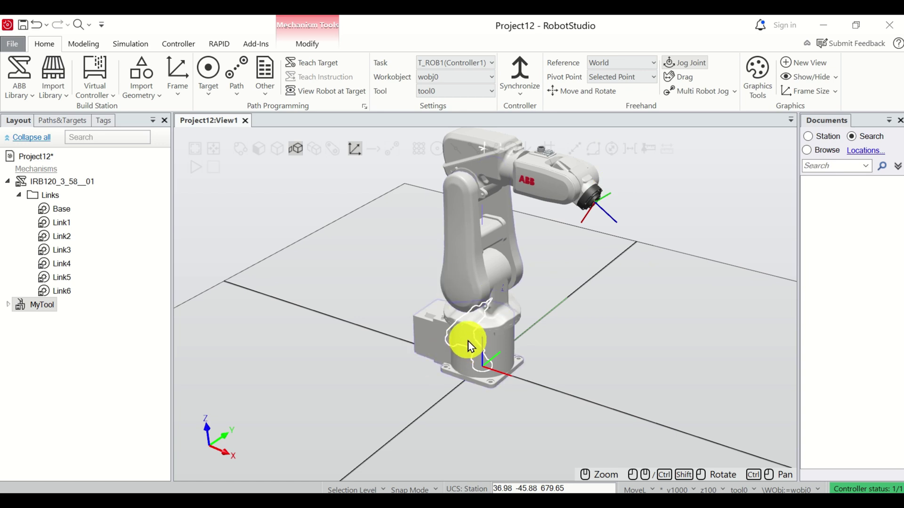
pyautogui.rightClick(37, 311)
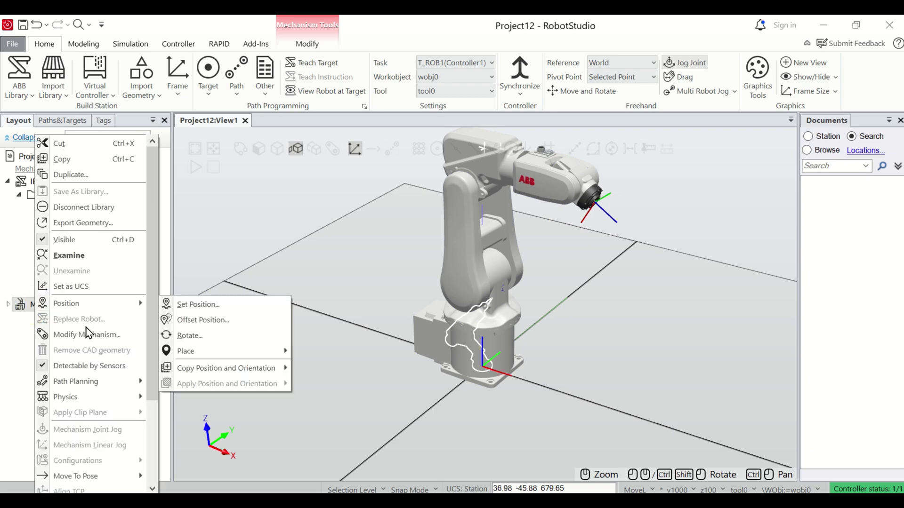
pyautogui.scroll(-2, 97, 445)
pyautogui.moveTo(94, 445)
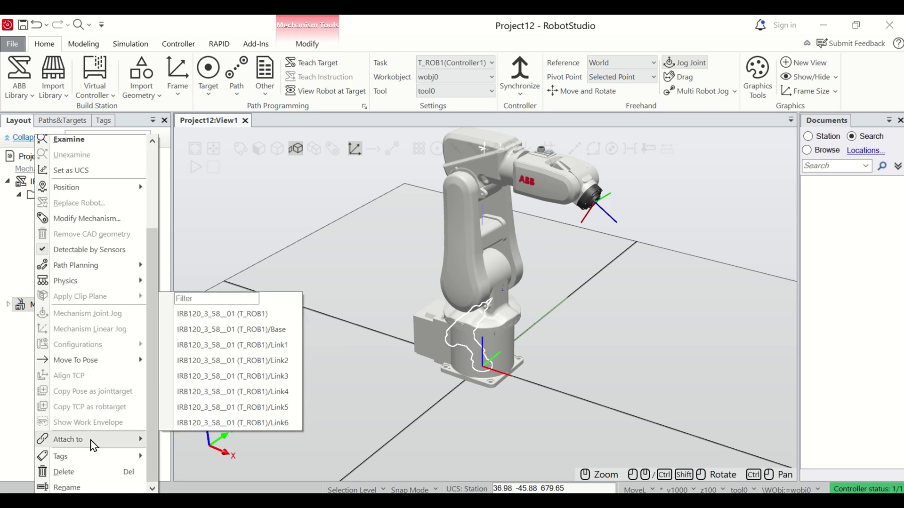
pyautogui.click(263, 315)
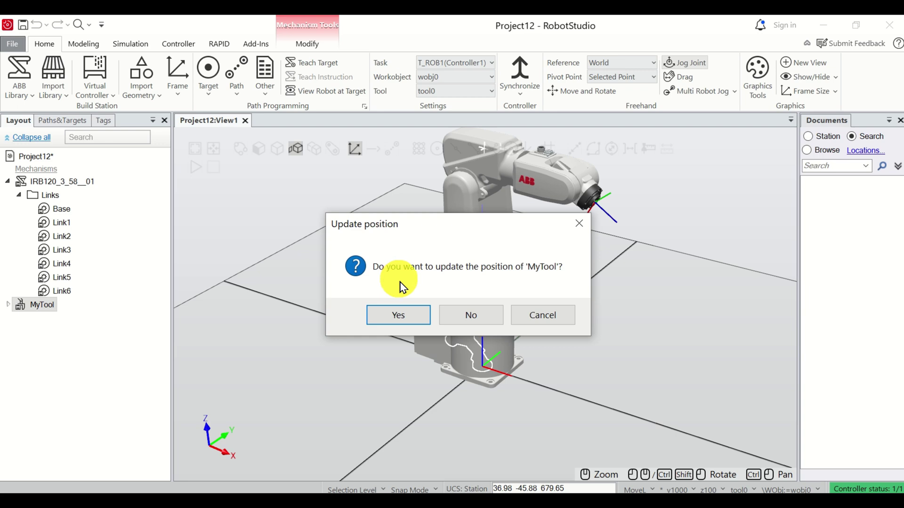
pyautogui.click(395, 325)
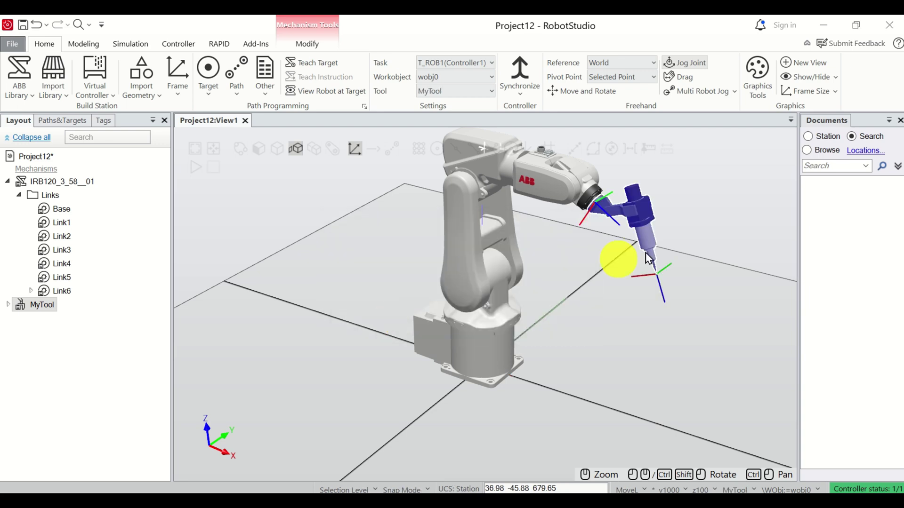
# Jog the robot's fourth joint freehand by rotating Link4 with MyTool mounted.
pyautogui.moveTo(617, 245); pyautogui.dragTo(670, 253, button='middle')
pyautogui.click(671, 253)
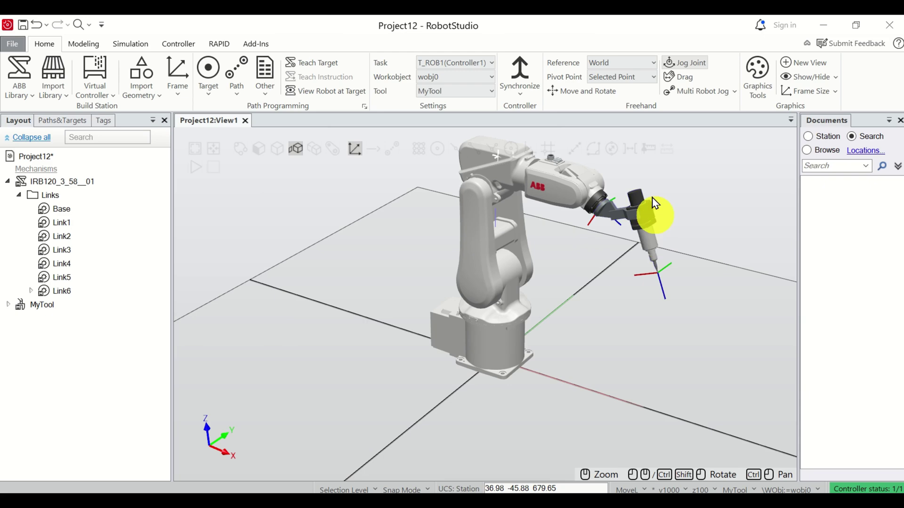
pyautogui.scroll(3, 641, 203)
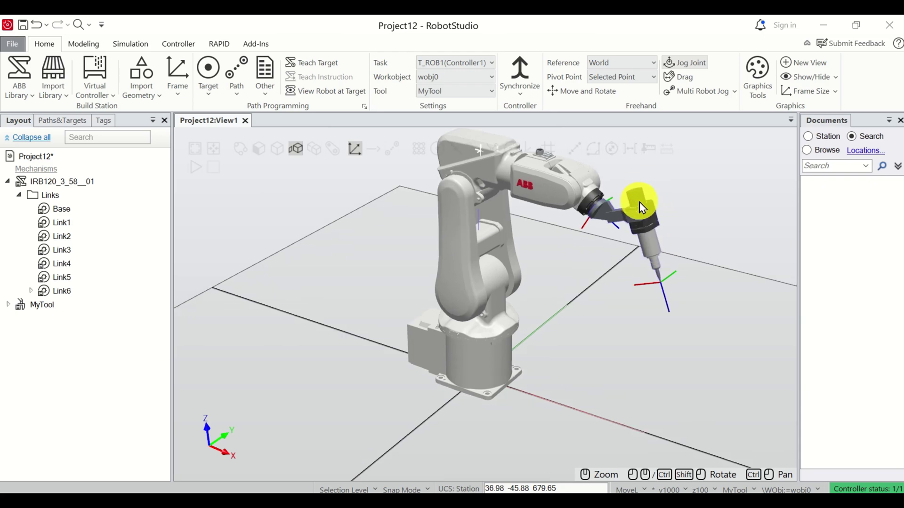
pyautogui.click(689, 77)
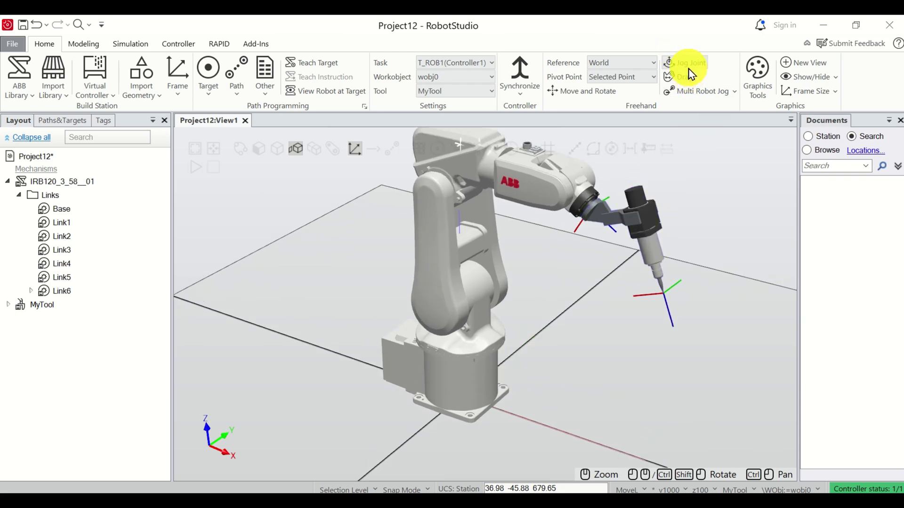
pyautogui.click(536, 193)
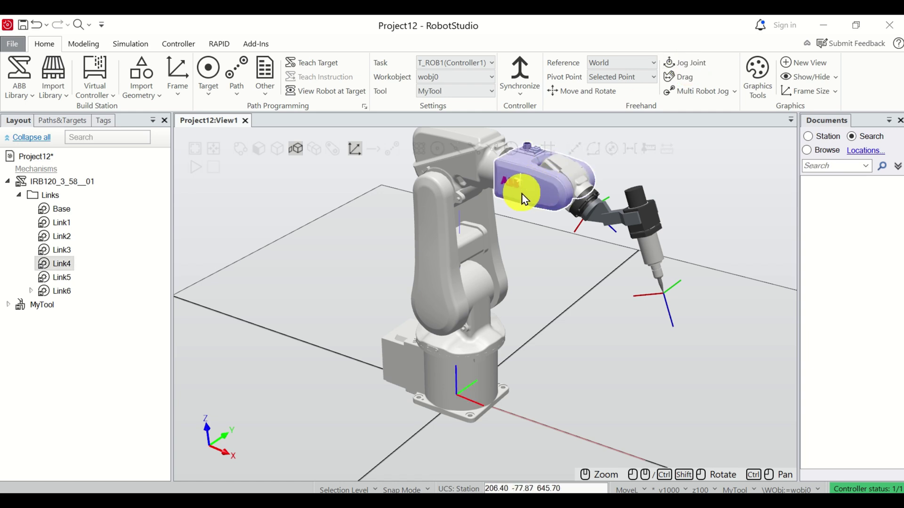
pyautogui.click(694, 66)
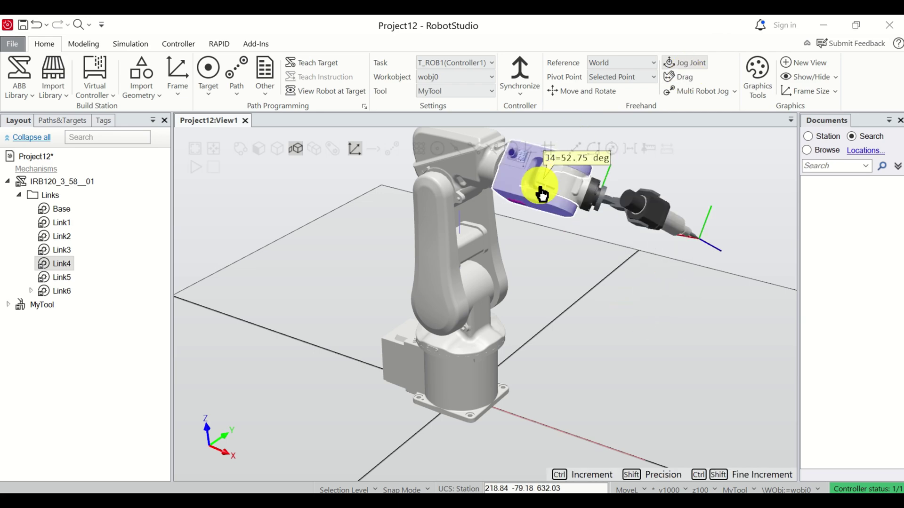
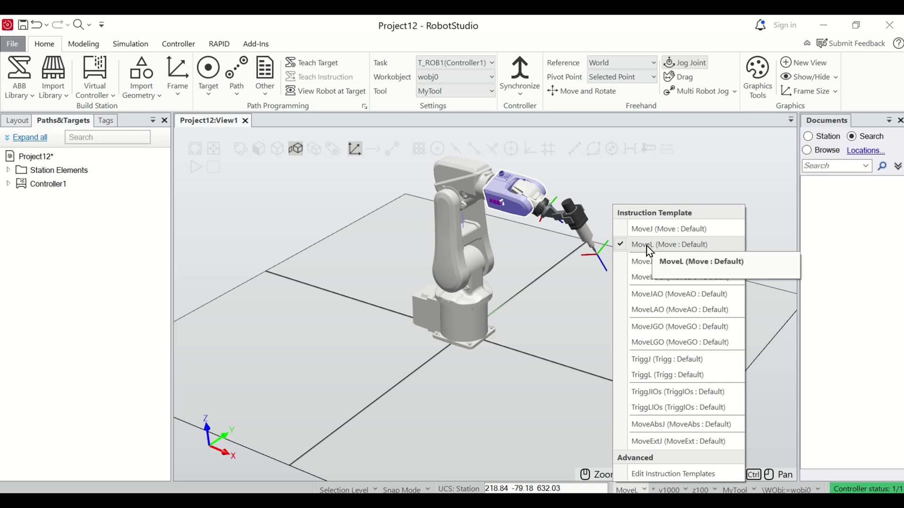
# Set the default move instruction to MoveL with speed v150, zone fine and tool MyTool.
pyautogui.click(650, 250)
pyautogui.click(671, 489)
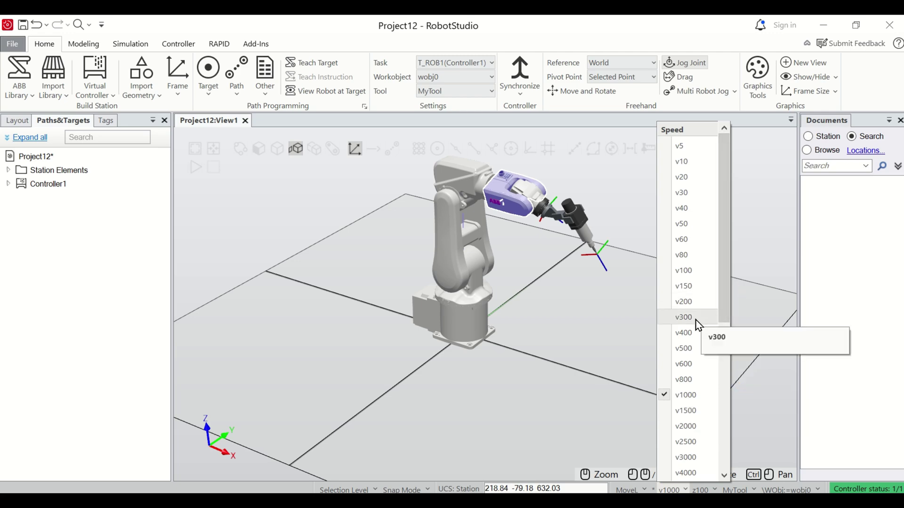
pyautogui.click(686, 288)
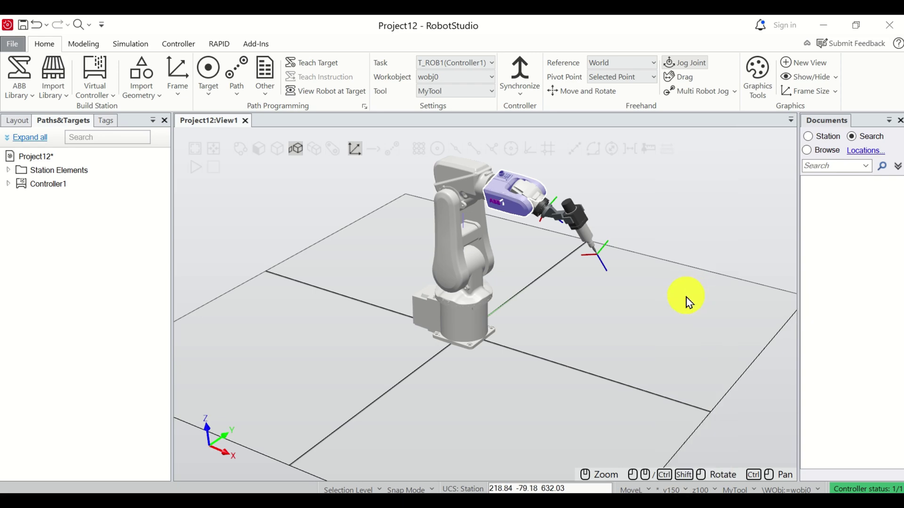
pyautogui.click(704, 491)
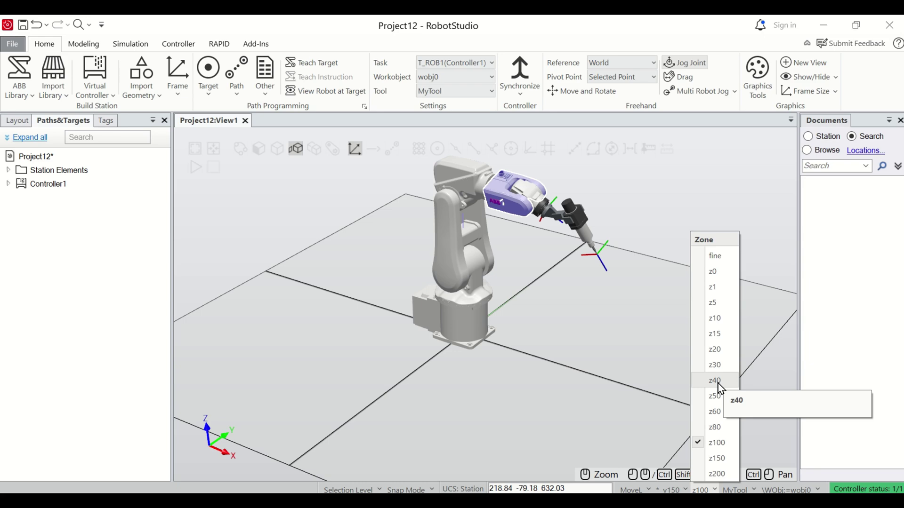
pyautogui.click(719, 257)
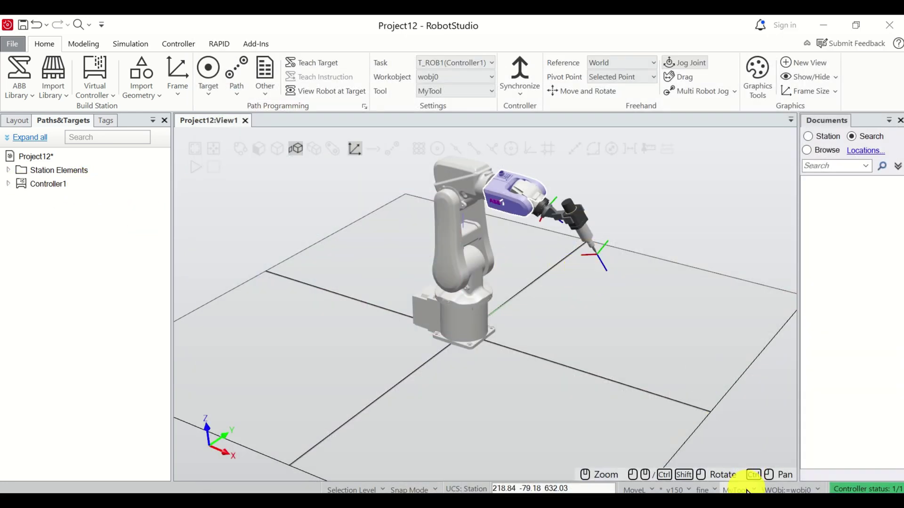
pyautogui.click(749, 489)
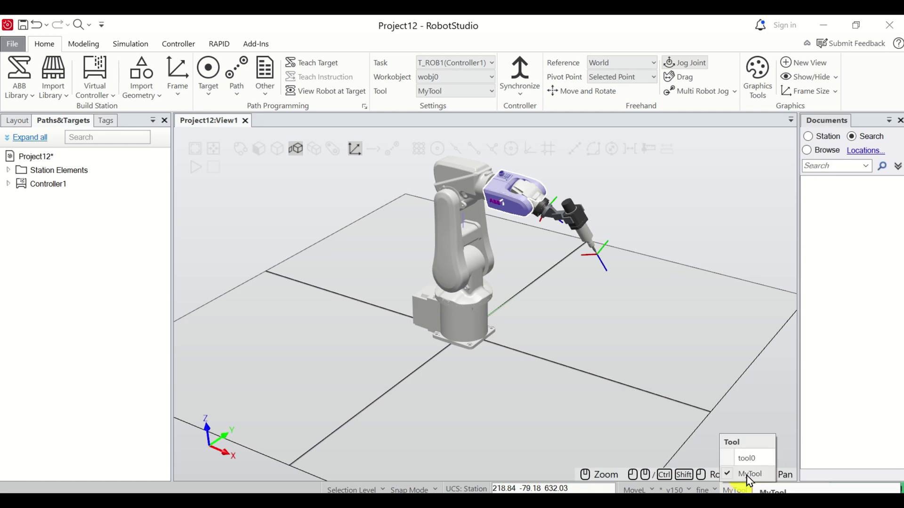
pyautogui.click(749, 475)
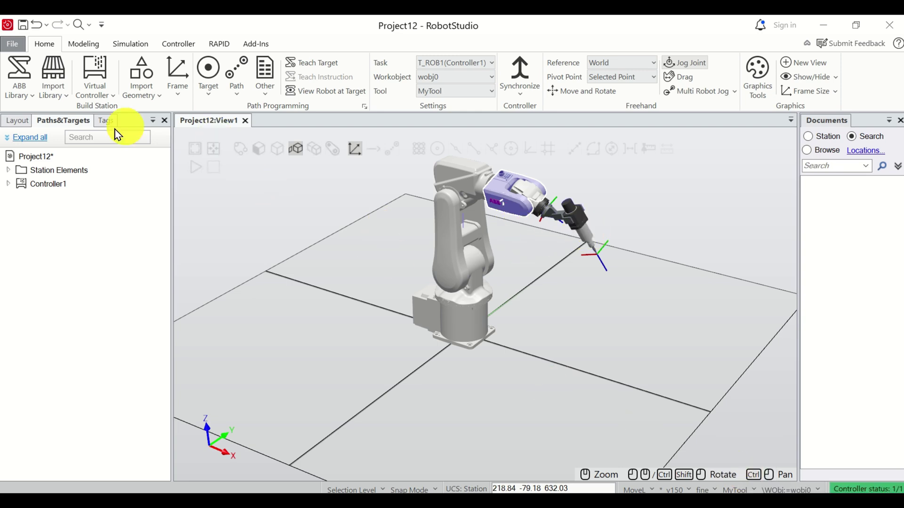
# Examine MyTool and its tool centre point in the station layout, and check the active work object setting.
pyautogui.click(16, 120)
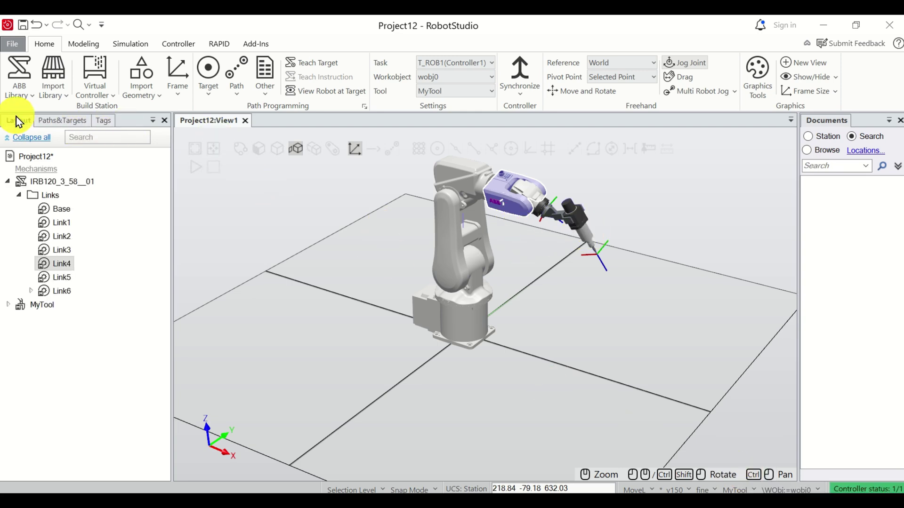
pyautogui.click(44, 306)
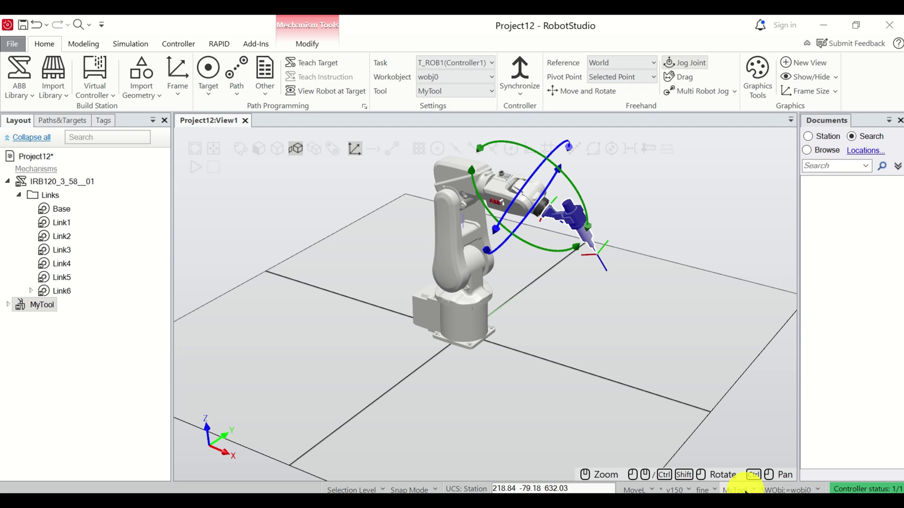
pyautogui.click(606, 282)
pyautogui.scroll(3, 595, 253)
pyautogui.scroll(-5, 597, 256)
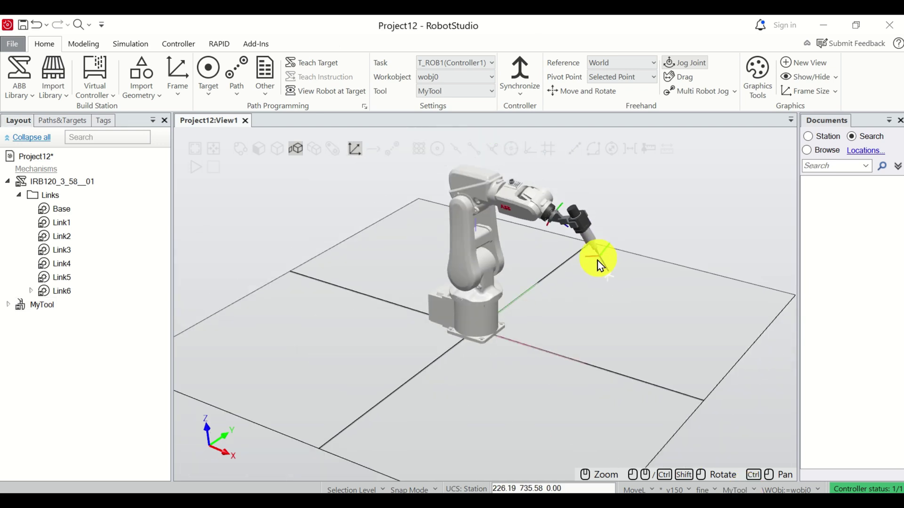
pyautogui.click(788, 490)
pyautogui.click(607, 336)
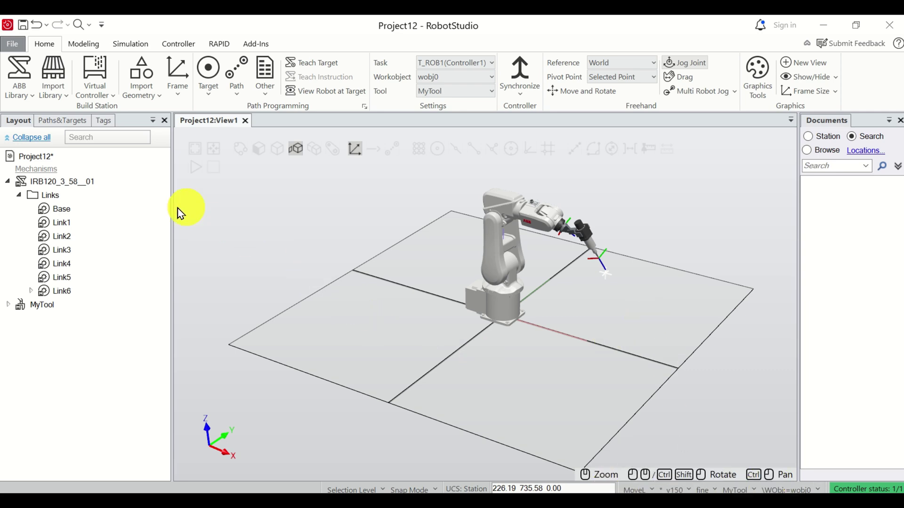
# Create an empty path in the Paths & Procedures folder of Controller1's T_ROB1 task.
pyautogui.click(8, 182)
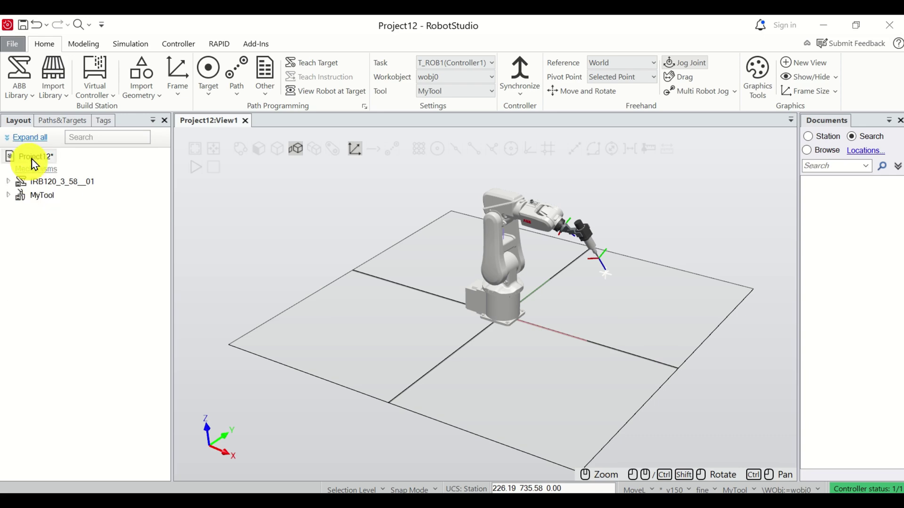
pyautogui.click(64, 124)
pyautogui.click(7, 184)
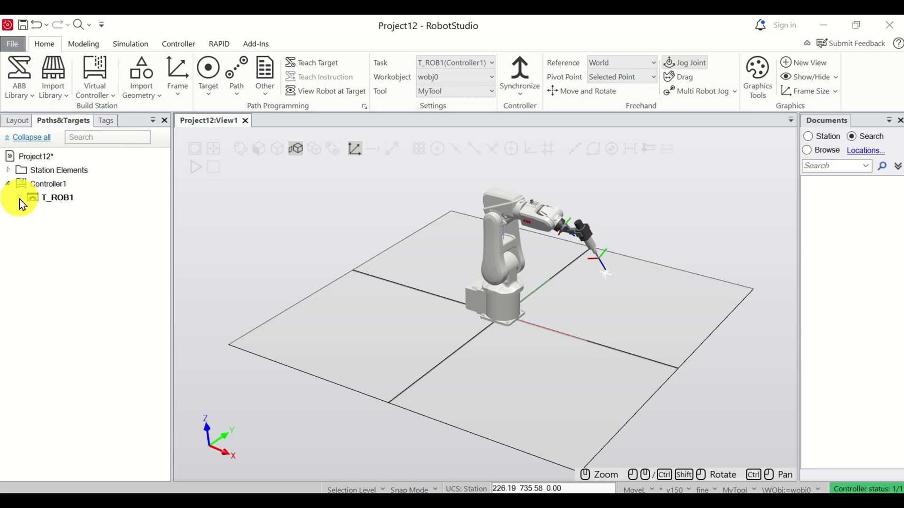
pyautogui.click(20, 198)
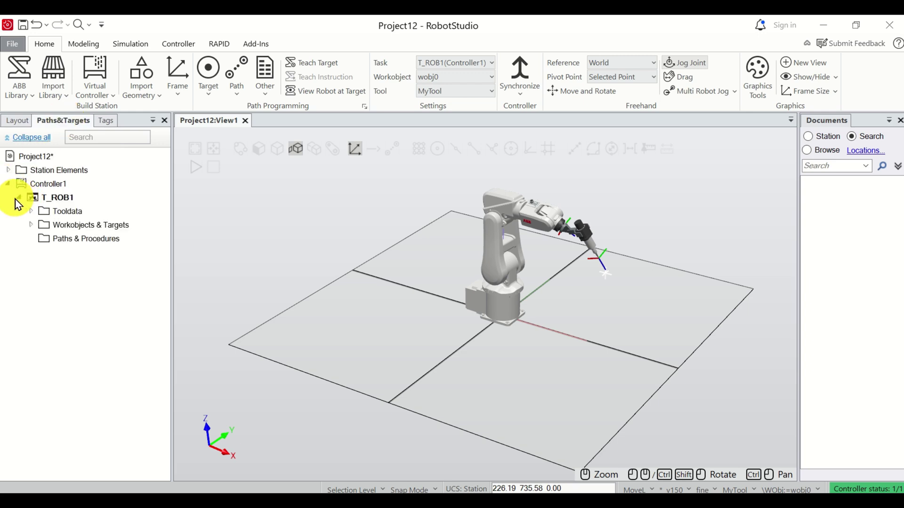
pyautogui.rightClick(111, 246)
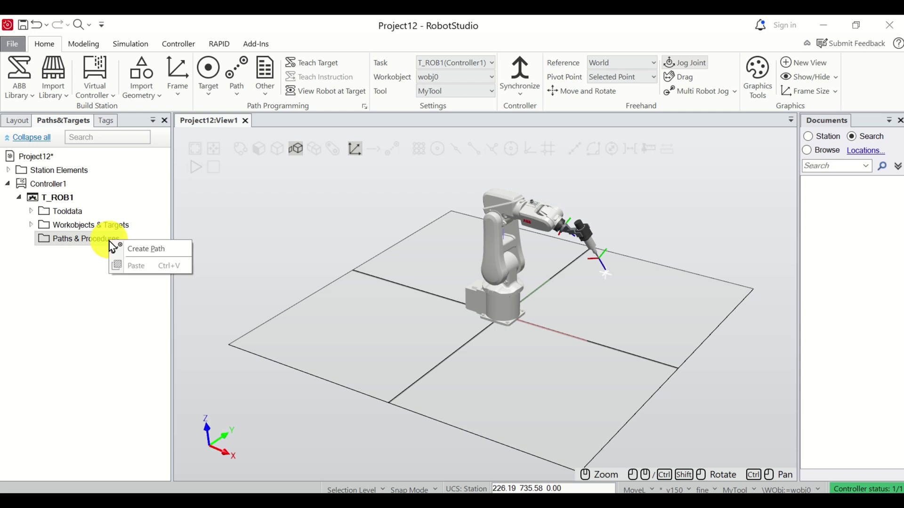
pyautogui.click(148, 247)
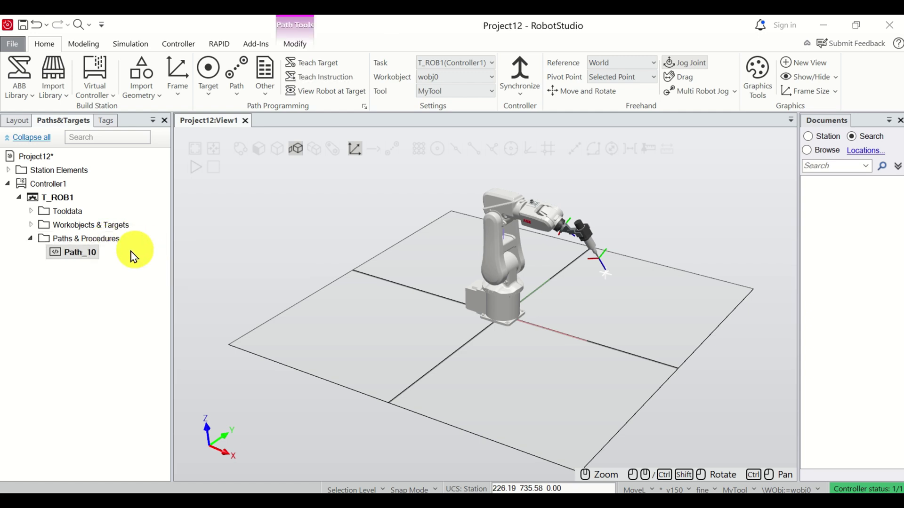
# Teach a MoveL instruction at the robot's current position in Path_10, accepting the default wobj0, and select the instruction.
pyautogui.scroll(6, 630, 249)
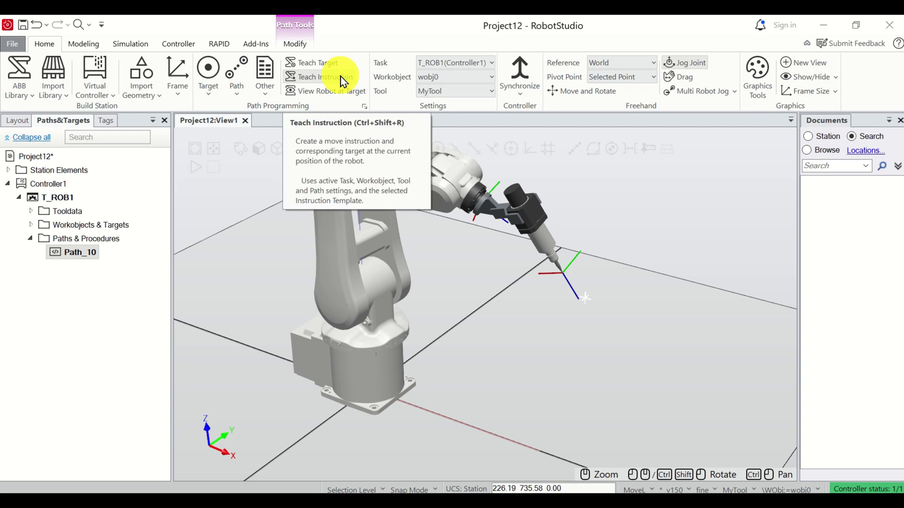
pyautogui.scroll(5, 567, 275)
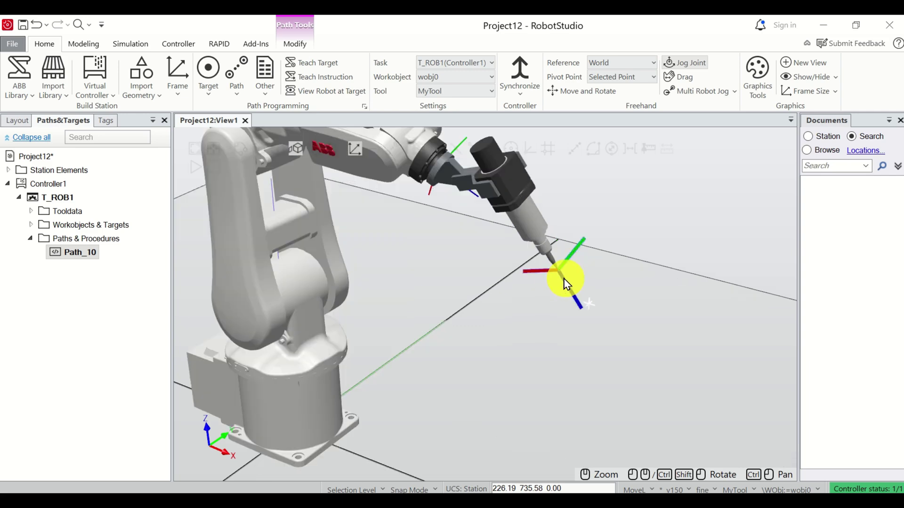
pyautogui.scroll(-5, 557, 272)
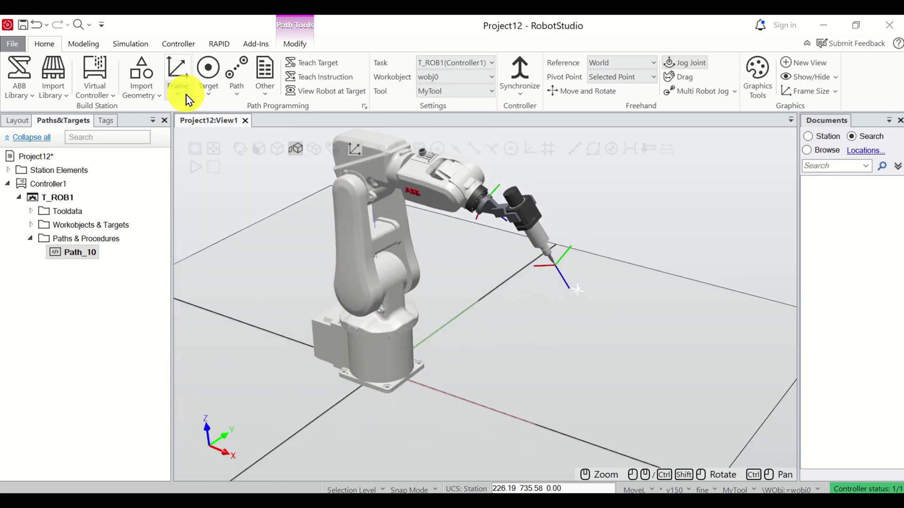
pyautogui.click(328, 80)
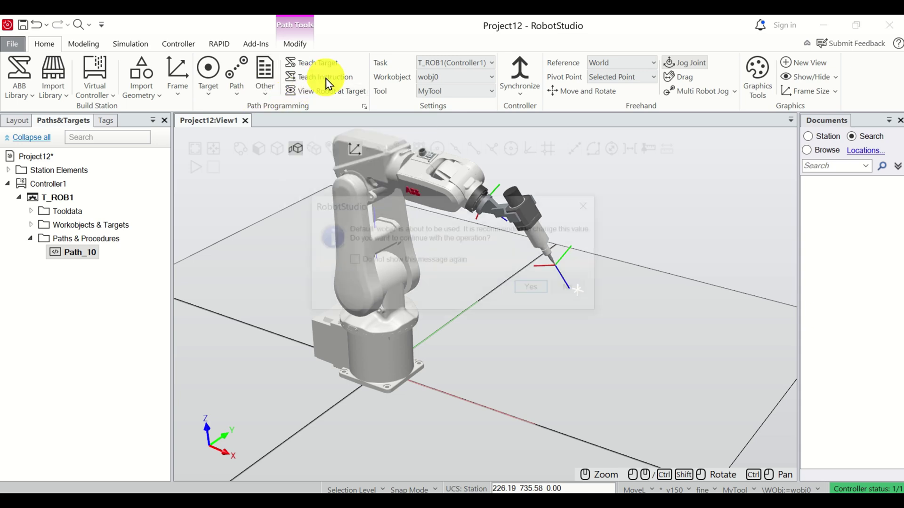
pyautogui.click(533, 289)
pyautogui.click(42, 253)
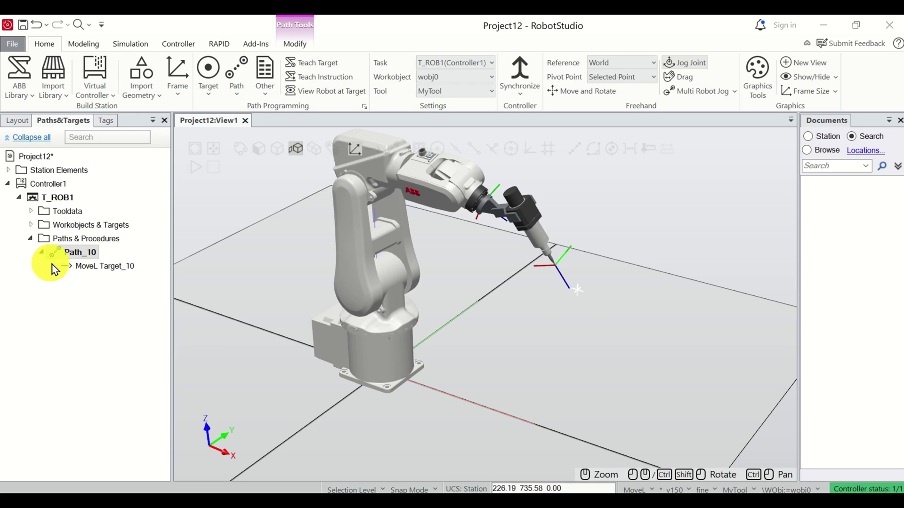
pyautogui.click(96, 269)
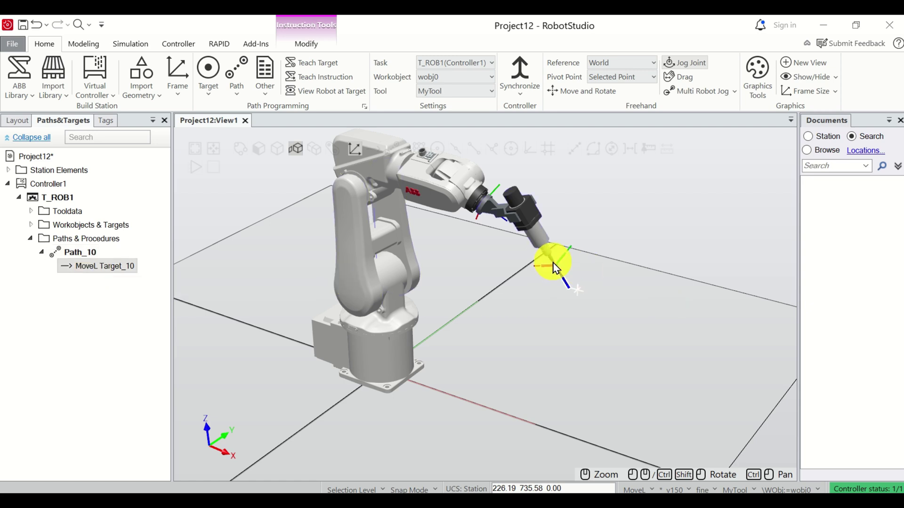
# Examine the Tooldata and Workobjects & Targets folders, and select Target_10 under wobj0's object frame.
pyautogui.click(32, 225)
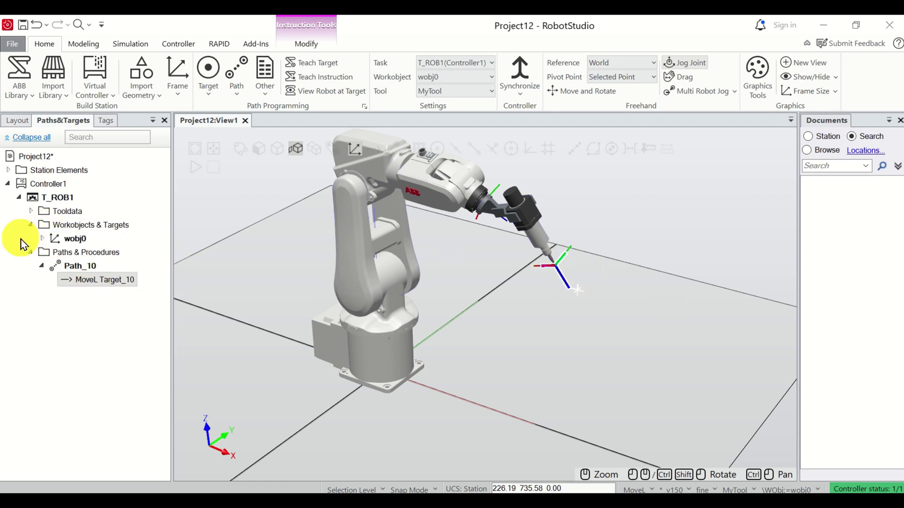
pyautogui.click(31, 225)
pyautogui.click(31, 211)
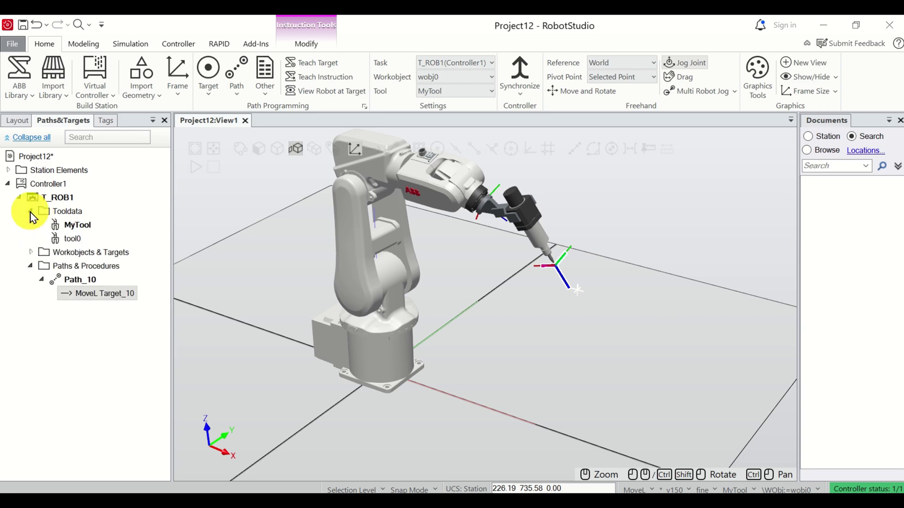
pyautogui.click(29, 209)
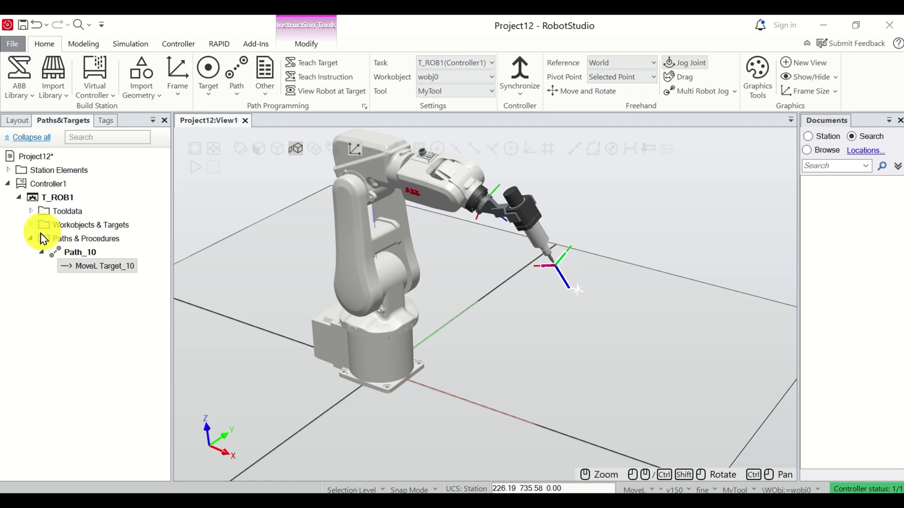
pyautogui.click(32, 226)
pyautogui.click(41, 239)
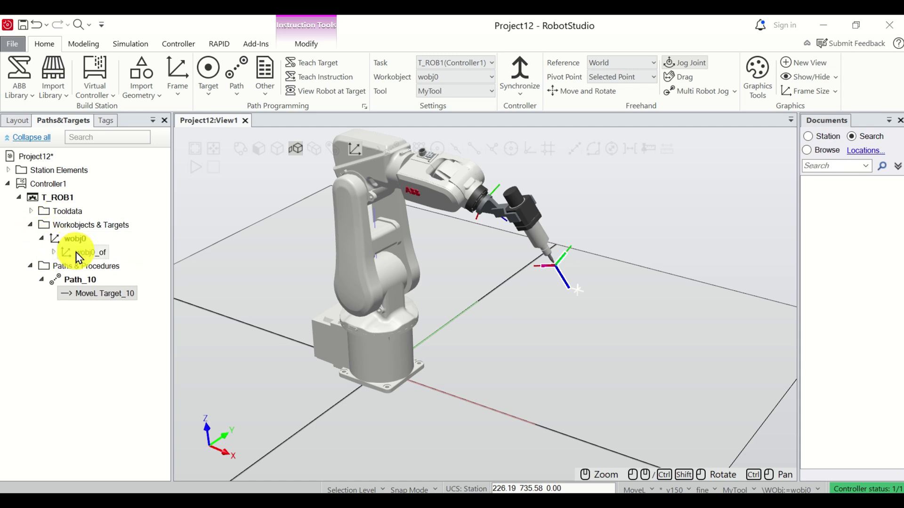
pyautogui.click(30, 212)
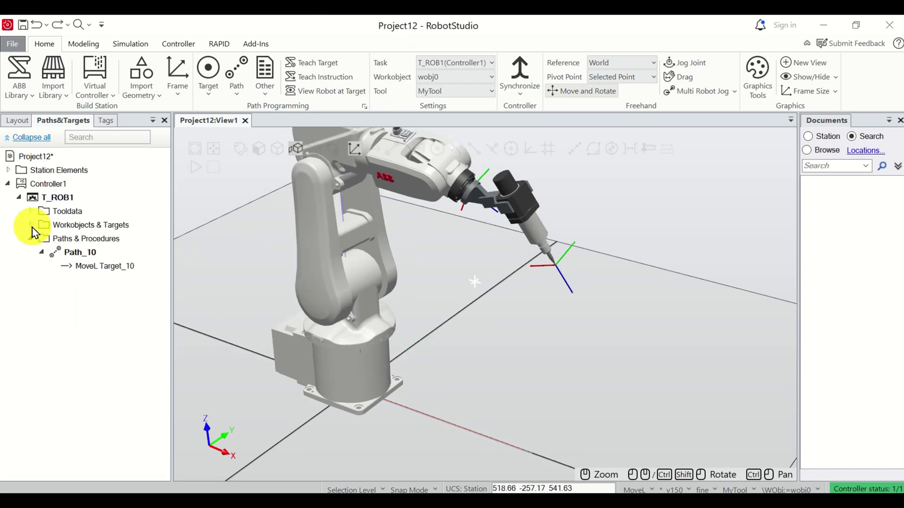
pyautogui.click(31, 226)
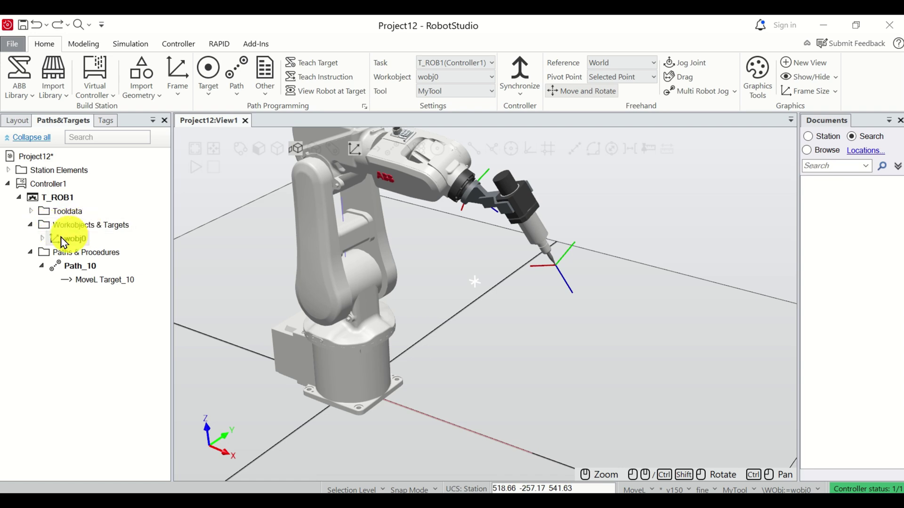
pyautogui.click(42, 239)
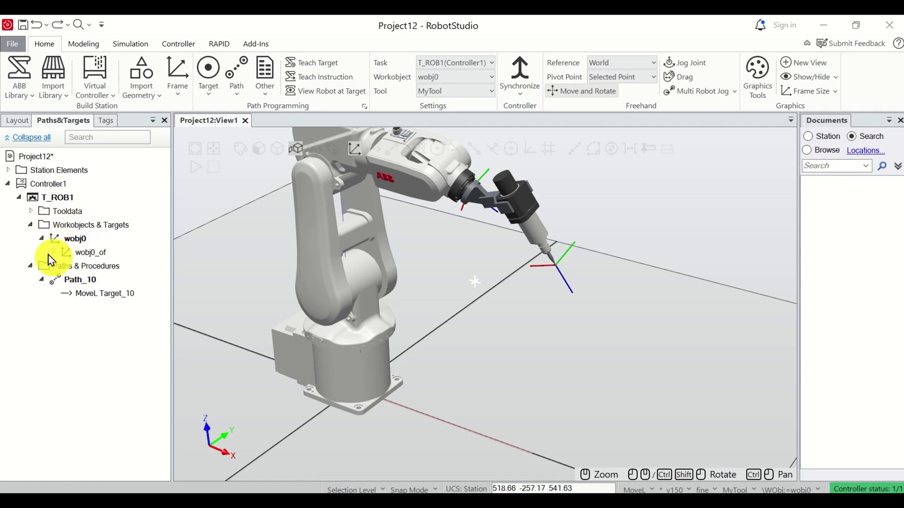
pyautogui.click(53, 253)
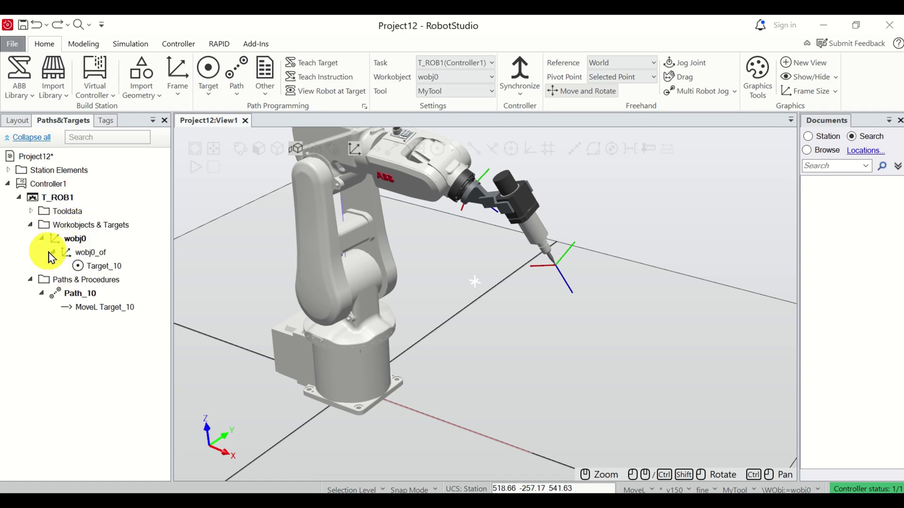
pyautogui.click(104, 267)
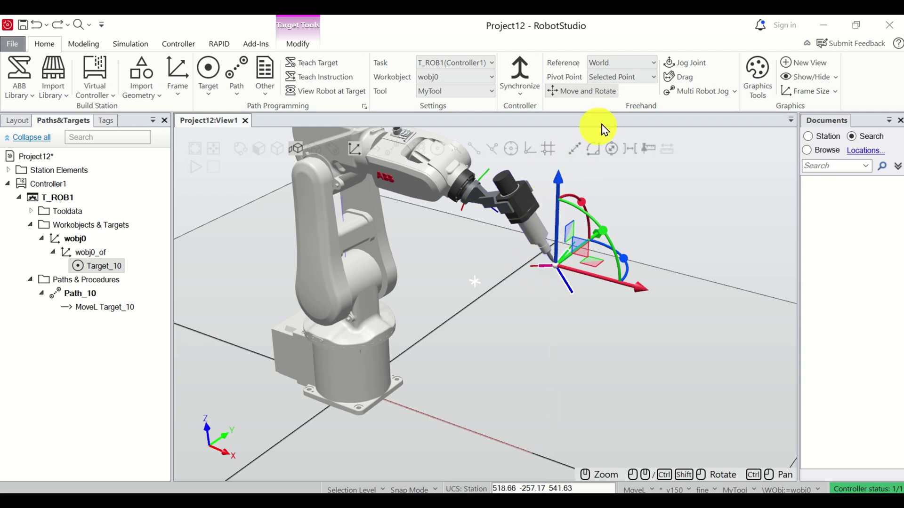
# Move MyTool freehand in the negative world Y direction away from Target_10, and select the taught target and its MoveL instruction for comparison.
pyautogui.click(587, 94)
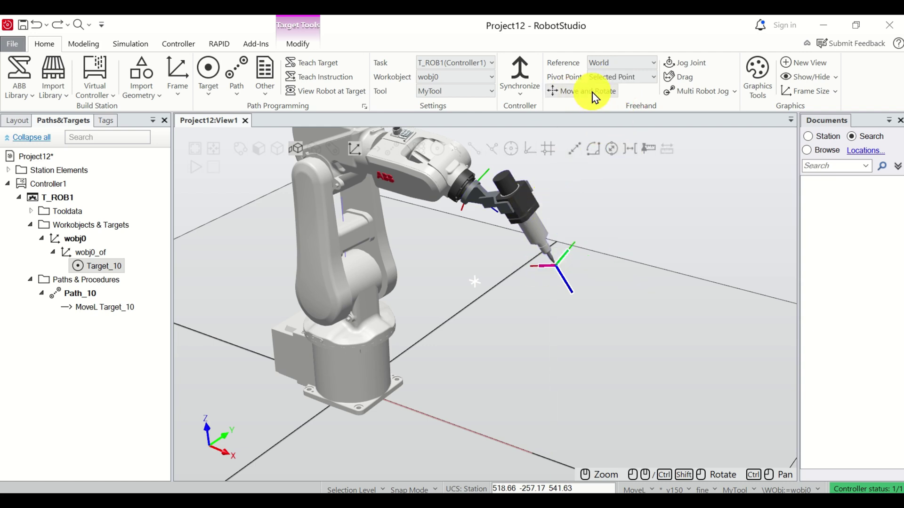
pyautogui.click(592, 92)
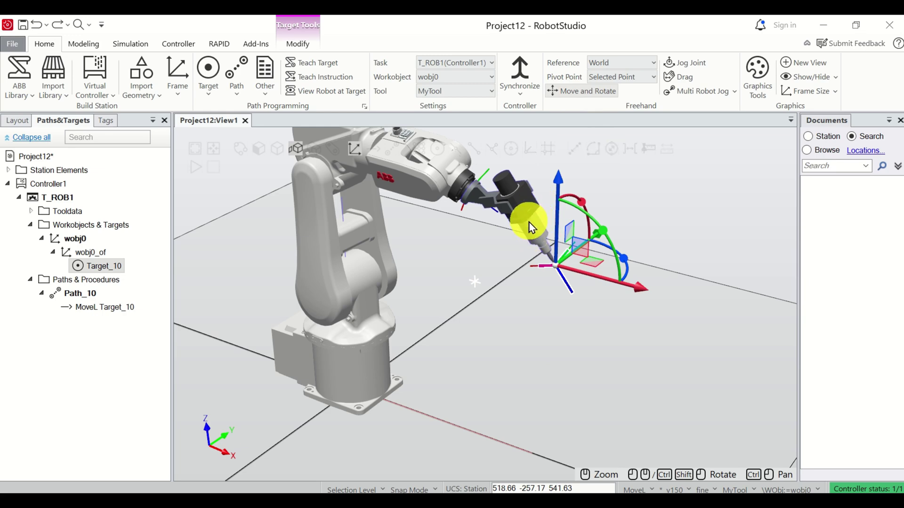
pyautogui.click(543, 235)
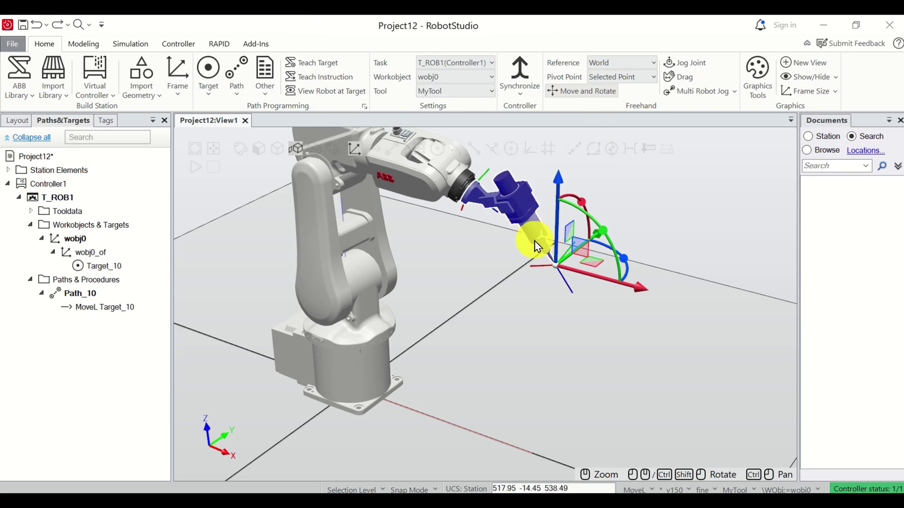
pyautogui.moveTo(591, 240); pyautogui.dragTo(659, 283)
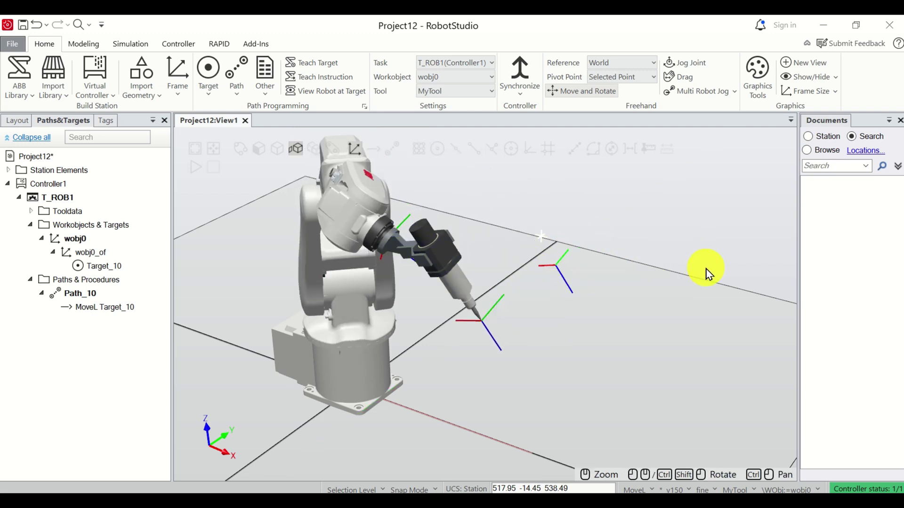
pyautogui.click(557, 269)
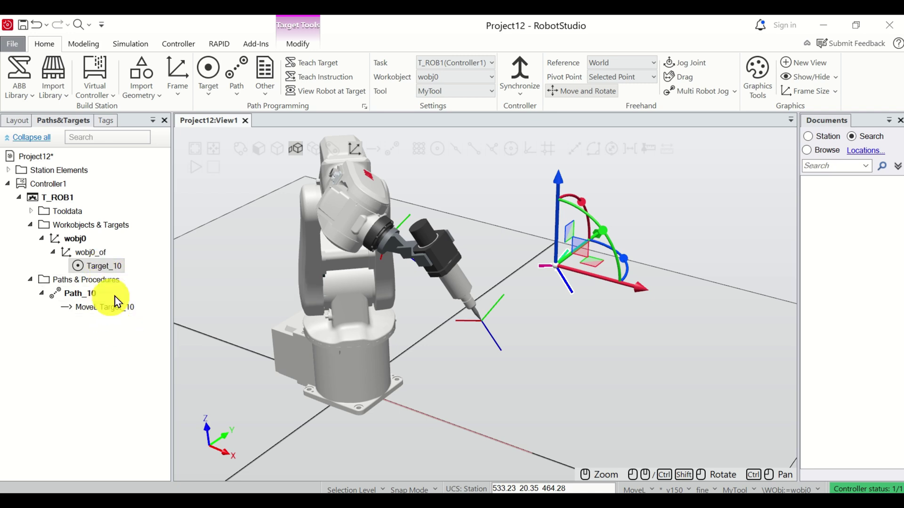
pyautogui.click(93, 297)
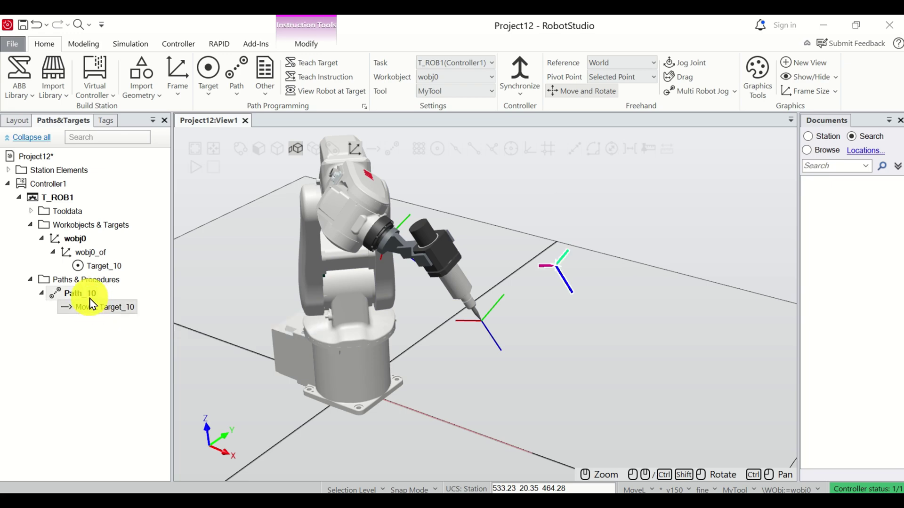
# Move MyTool about 75 mm along the world X axis and teach a second MoveL instruction there, accepting the default wobj0.
pyautogui.click(464, 302)
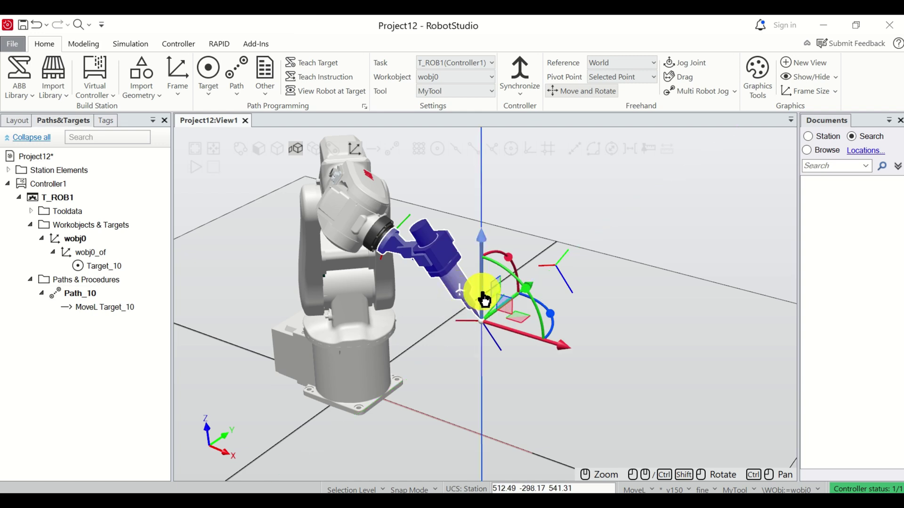
pyautogui.moveTo(508, 338); pyautogui.dragTo(525, 351)
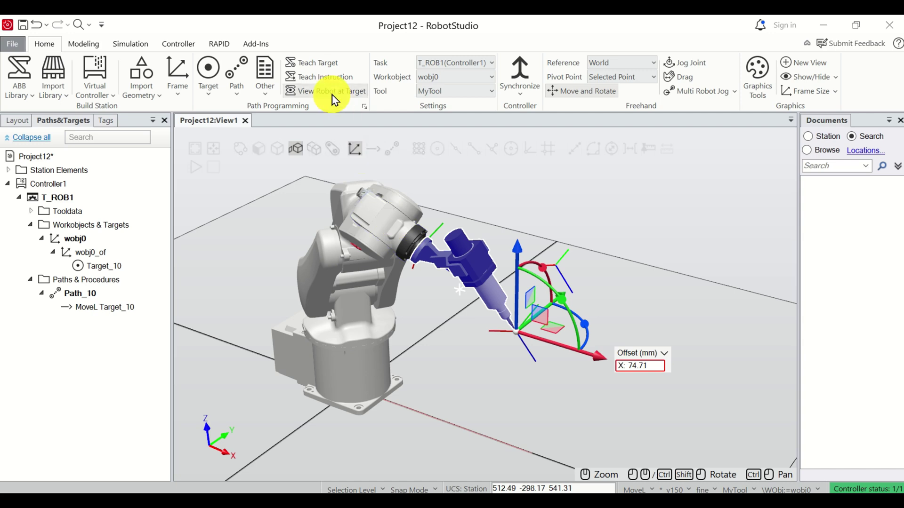
pyautogui.click(331, 78)
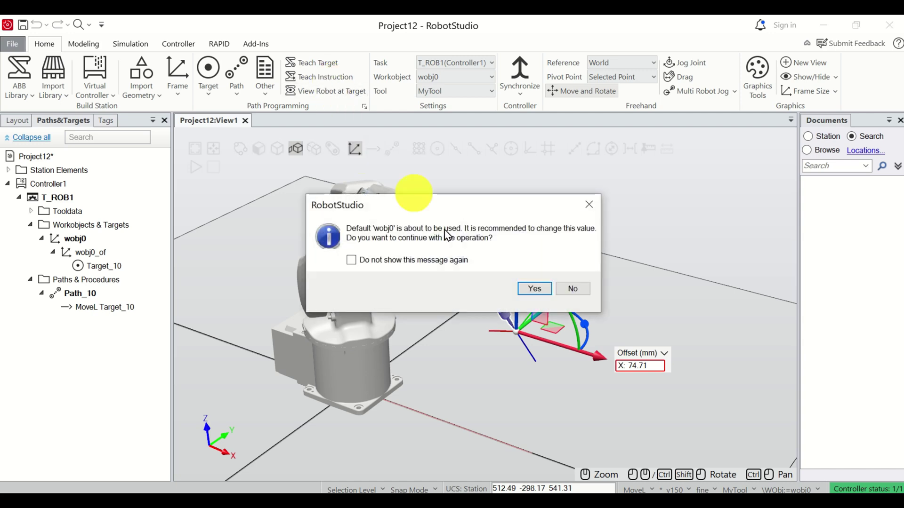
pyautogui.click(535, 289)
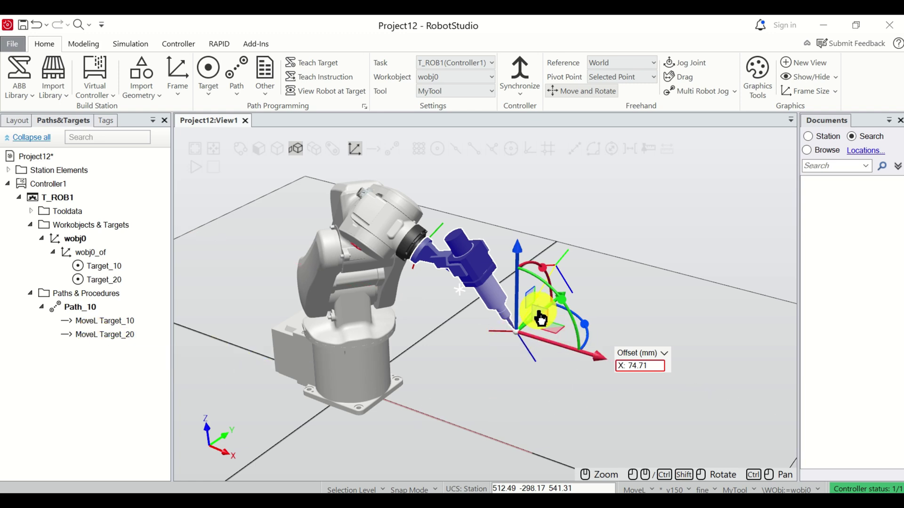
# Lower MyTool about 133 mm along the Z axis and teach a third MoveL instruction with the default wobj0.
pyautogui.moveTo(516, 304); pyautogui.dragTo(513, 370)
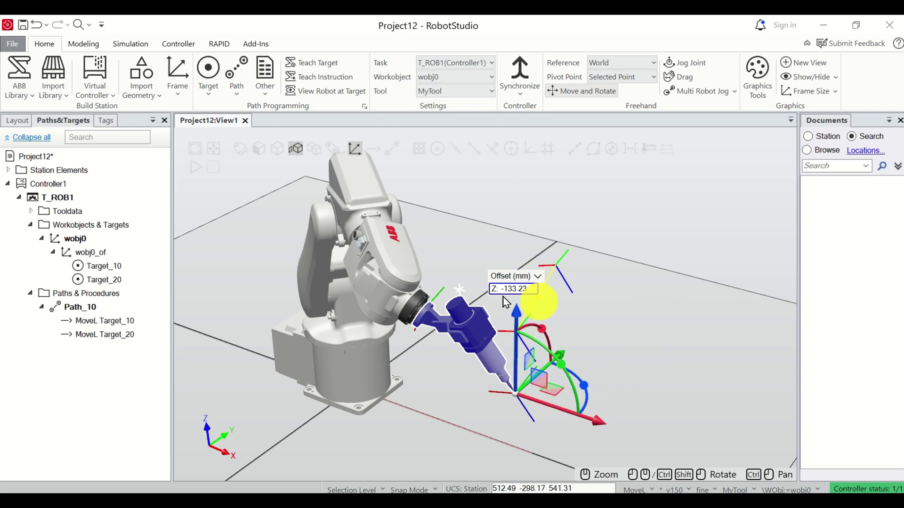
pyautogui.click(341, 77)
pyautogui.click(548, 289)
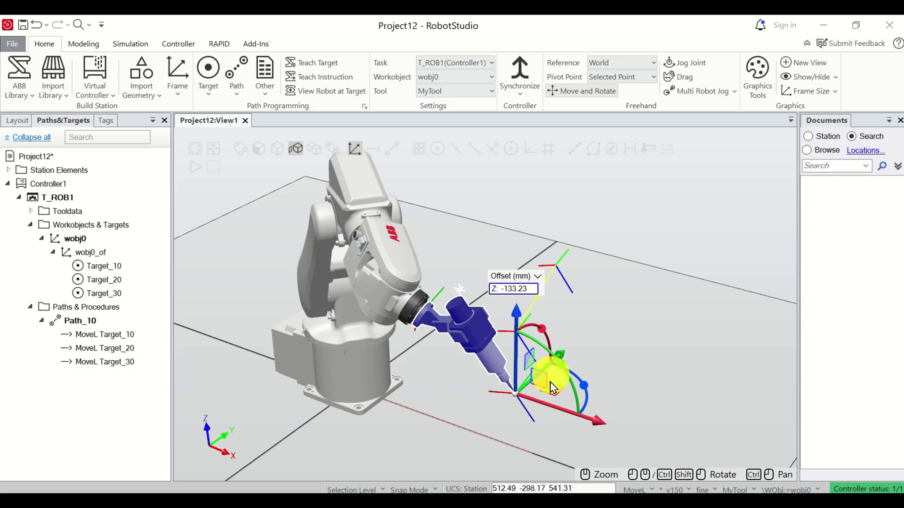
# Select MyTool again and move it about 364 mm in the positive world Y direction.
pyautogui.click(496, 379)
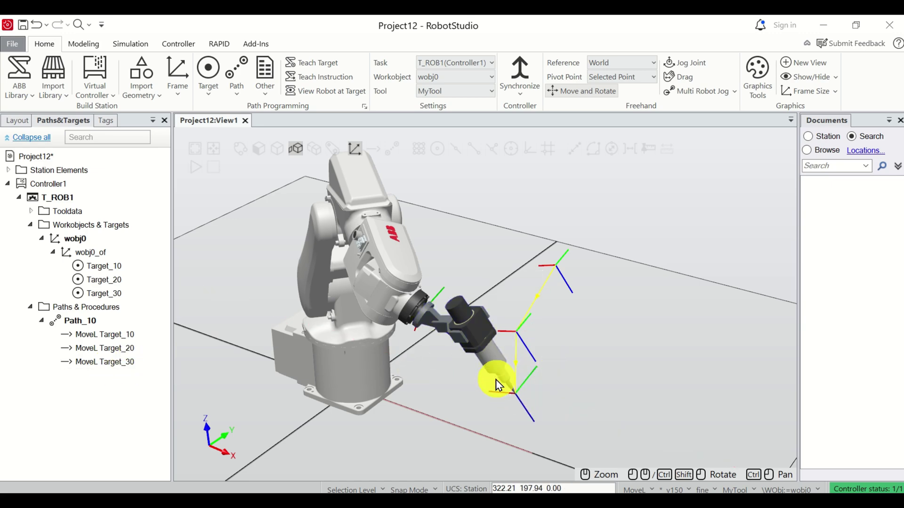
pyautogui.click(494, 380)
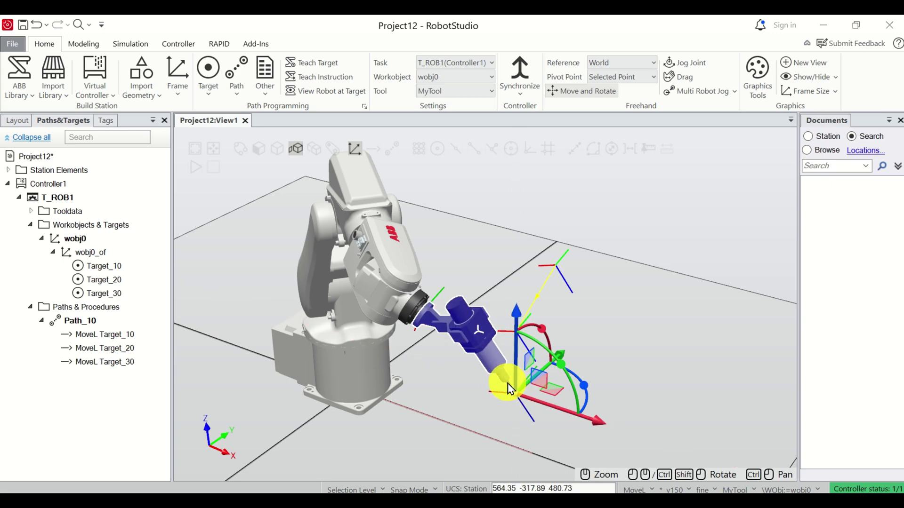
pyautogui.moveTo(545, 395); pyautogui.dragTo(628, 318)
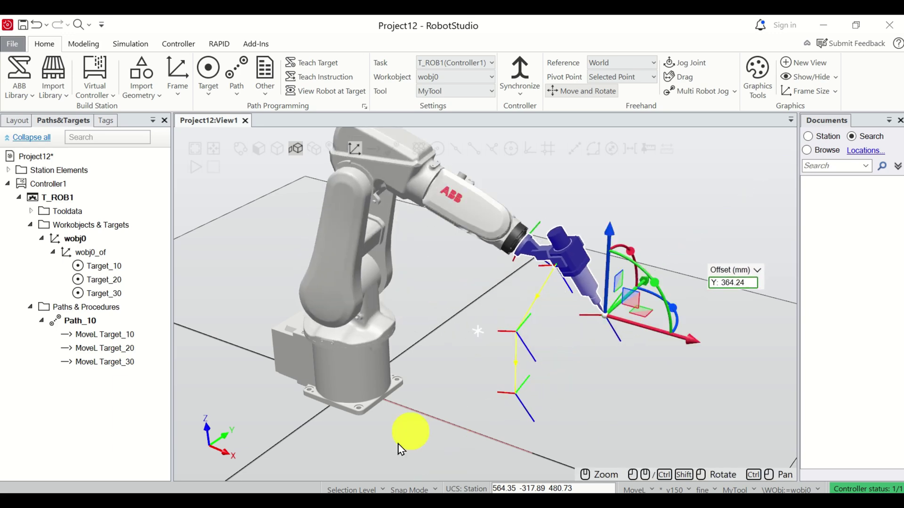
# Teach a fourth MoveL instruction at the robot's current position with the default wobj0, deleting the surplus Target_40 taught at the same spot.
pyautogui.click(328, 64)
pyautogui.click(541, 288)
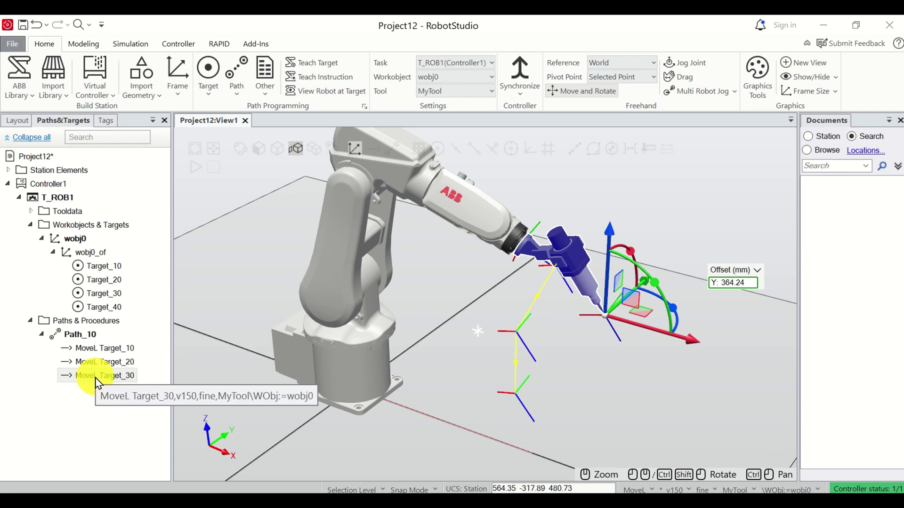
pyautogui.click(323, 78)
pyautogui.click(525, 286)
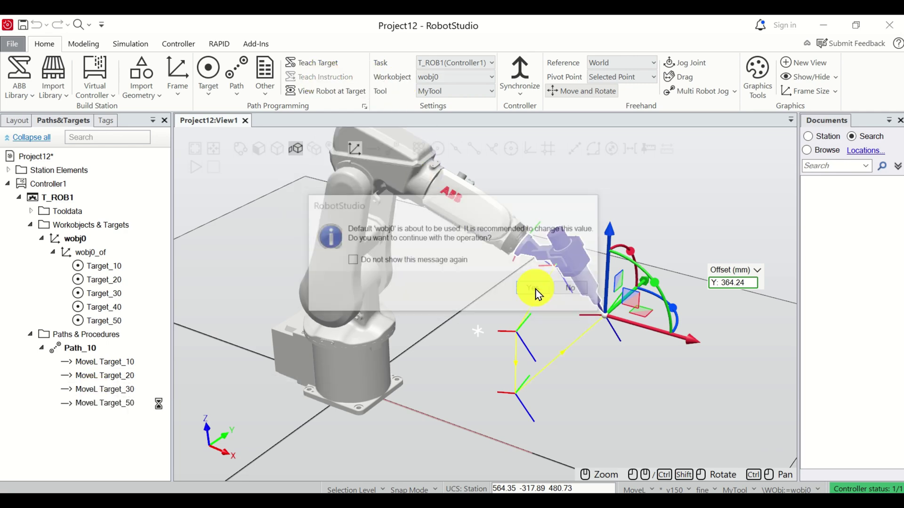
pyautogui.click(113, 309)
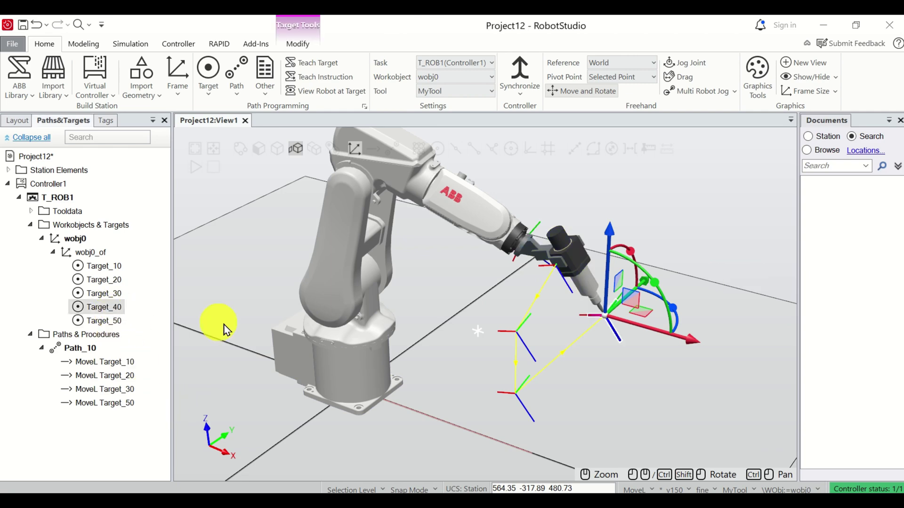
pyautogui.press('Delete')
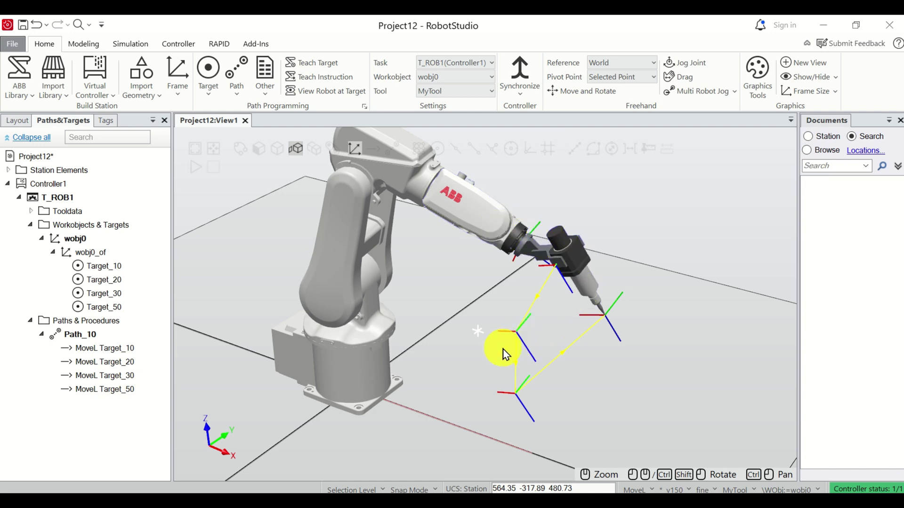
# Duplicate the MoveL Target_10 instruction with a new target and place the copy at the end of Path_10 to close the loop.
pyautogui.click(124, 353)
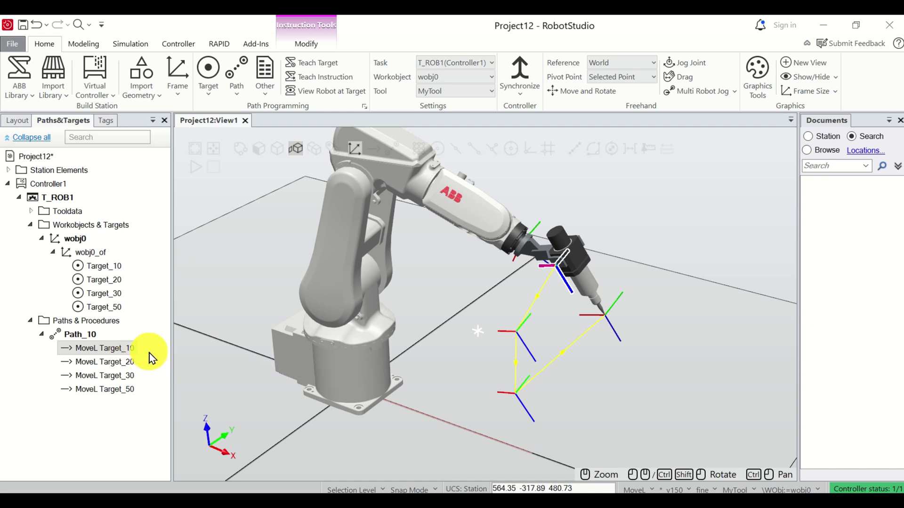
pyautogui.hotkey('ctrl', 'v')
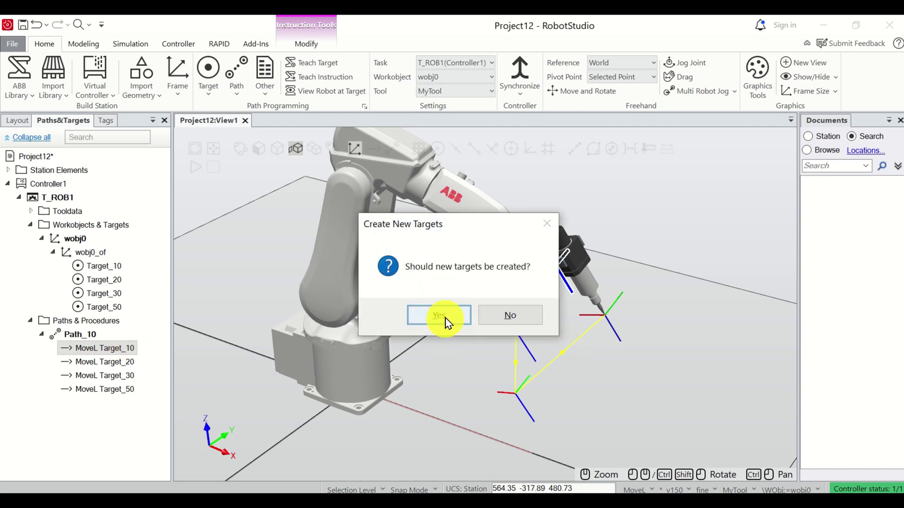
pyautogui.click(445, 318)
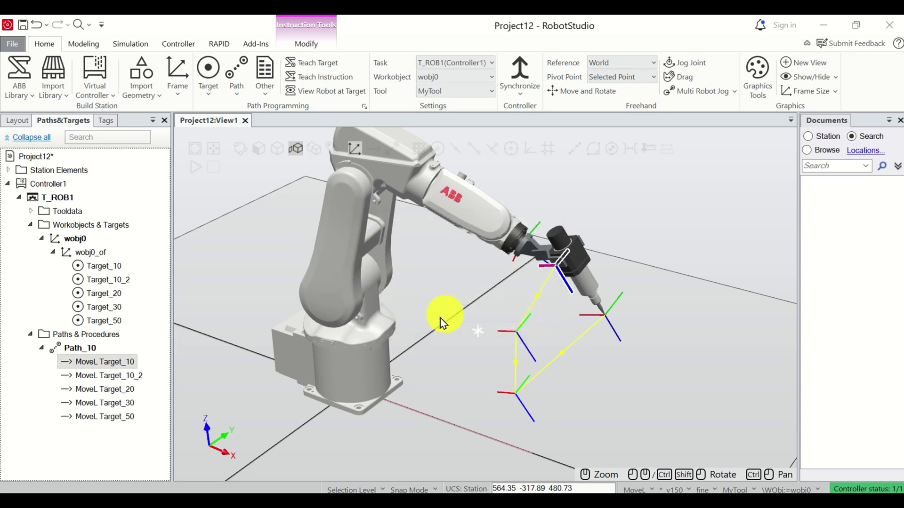
pyautogui.click(114, 377)
pyautogui.moveTo(113, 402); pyautogui.dragTo(116, 420)
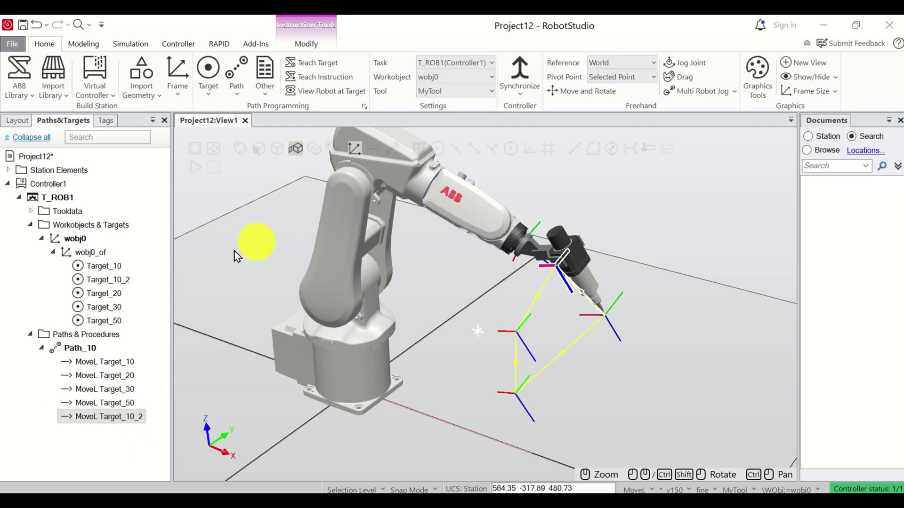
# Select Path_10 and run the robot through it with Move Along Path.
pyautogui.click(113, 343)
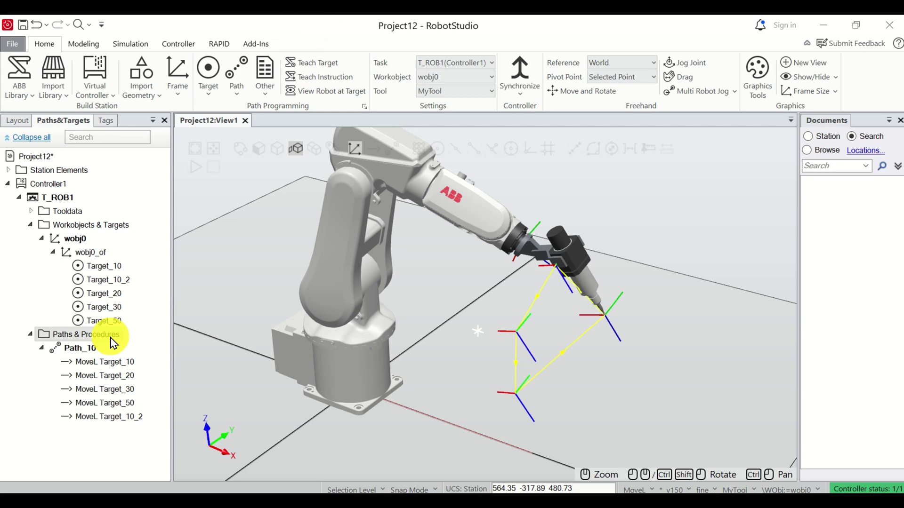
pyautogui.click(83, 349)
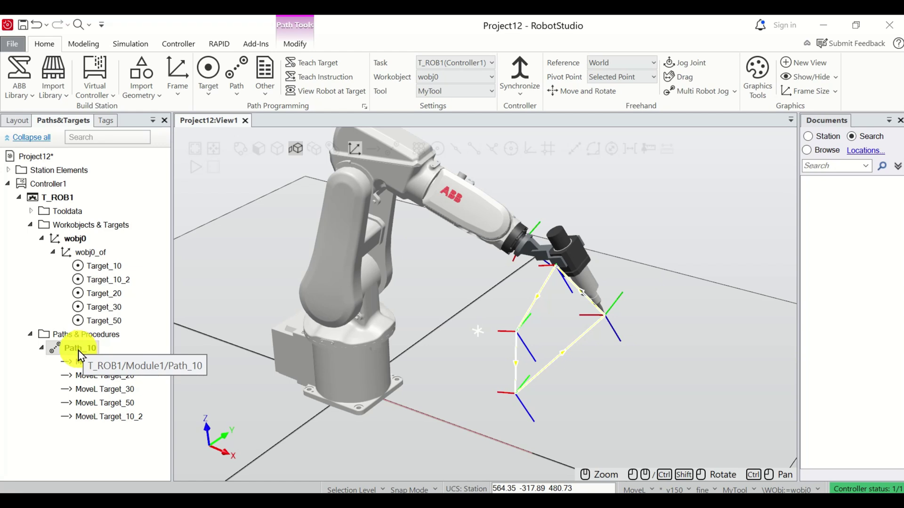
pyautogui.rightClick(90, 349)
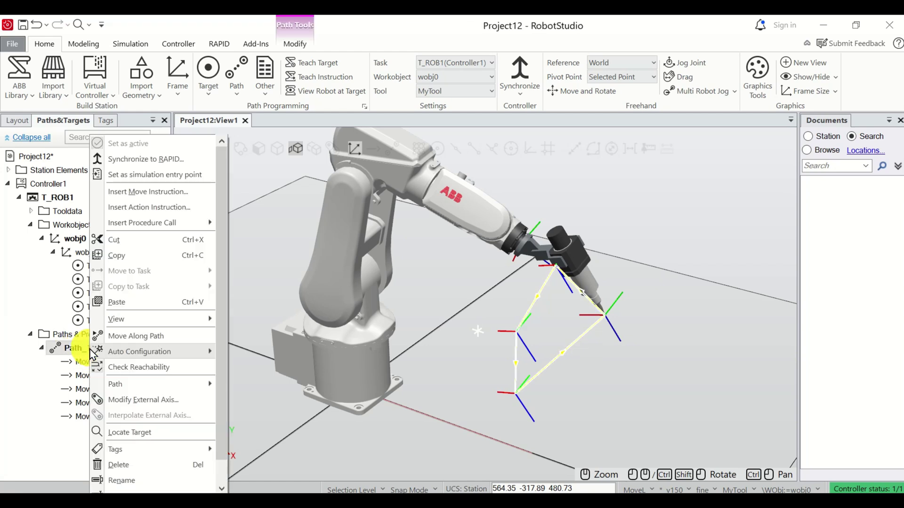
pyautogui.moveTo(161, 353)
pyautogui.scroll(-1, 176, 372)
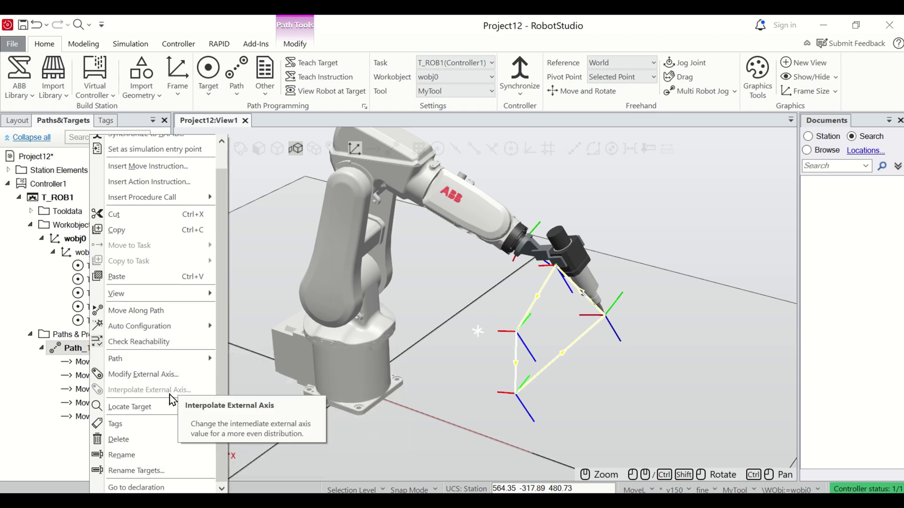
pyautogui.click(177, 319)
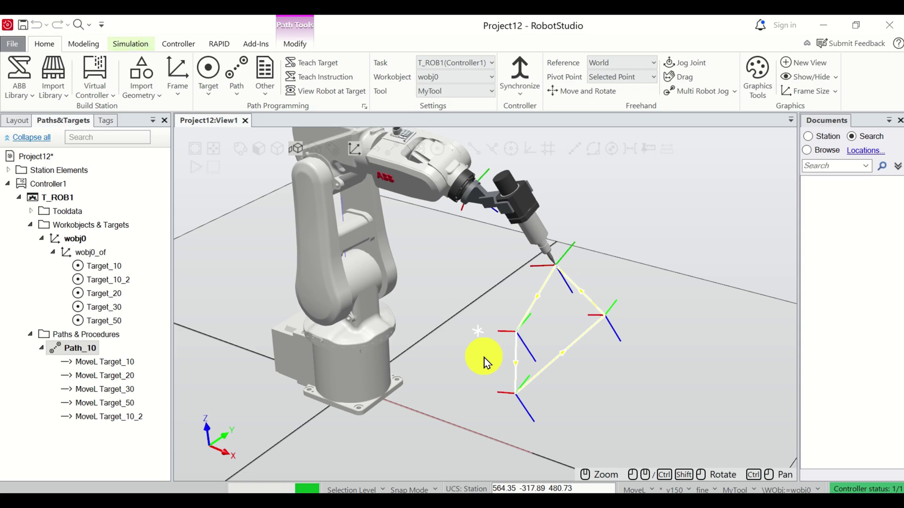
# Repeat the robot's motion along Path_10 to check the closed path from a changed viewpoint.
pyautogui.keyDown('ctrl'); pyautogui.keyDown('shift'); pyautogui.moveTo(555, 288); pyautogui.dragTo(647, 203); pyautogui.keyUp('shift'); pyautogui.keyUp('ctrl')
pyautogui.rightClick(80, 352)
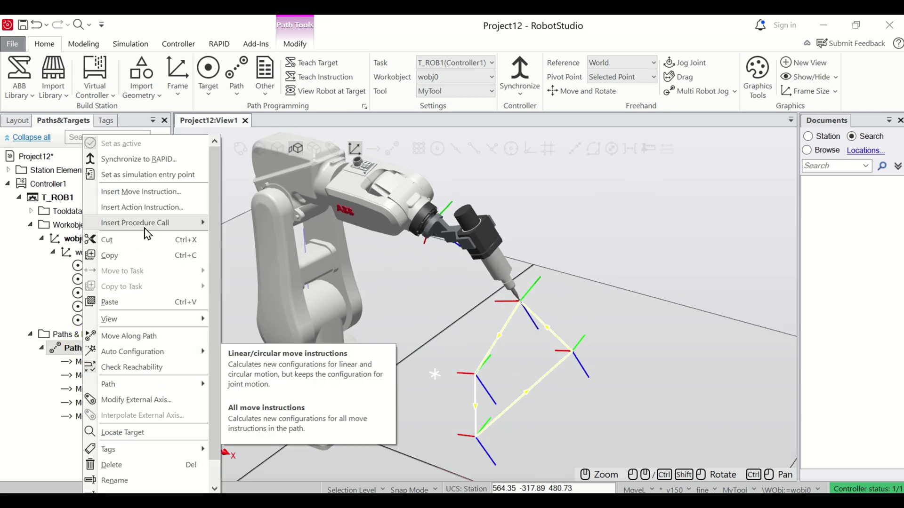
pyautogui.click(137, 340)
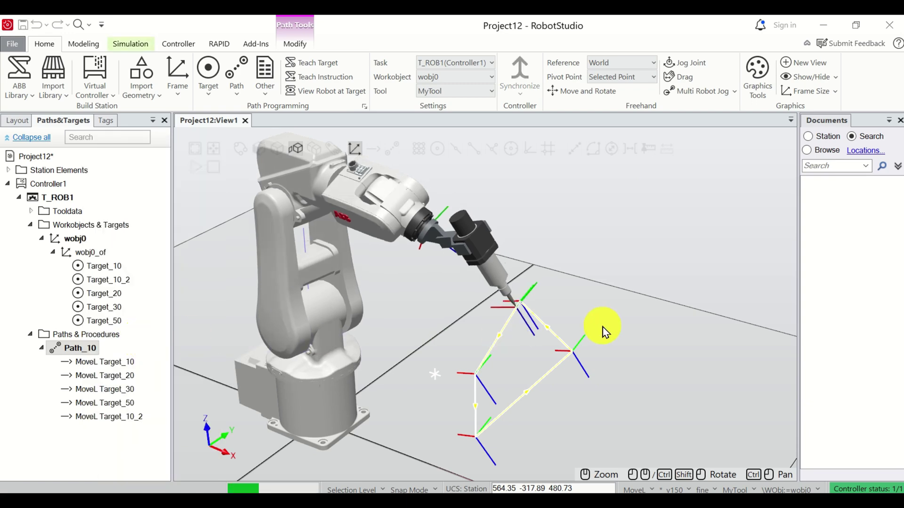